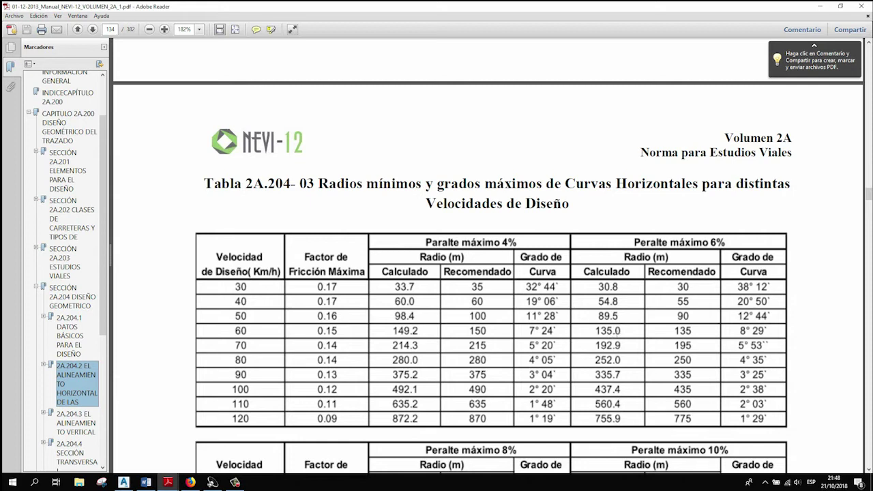
# - Compare the arc length calculation in DATOS EJERCICIO.pdf with formula V.4 for curve length in Las Normas_de_Diseño_Geométrico-2003.pdf
pyautogui.click(166, 482)
pyautogui.click(68, 443)
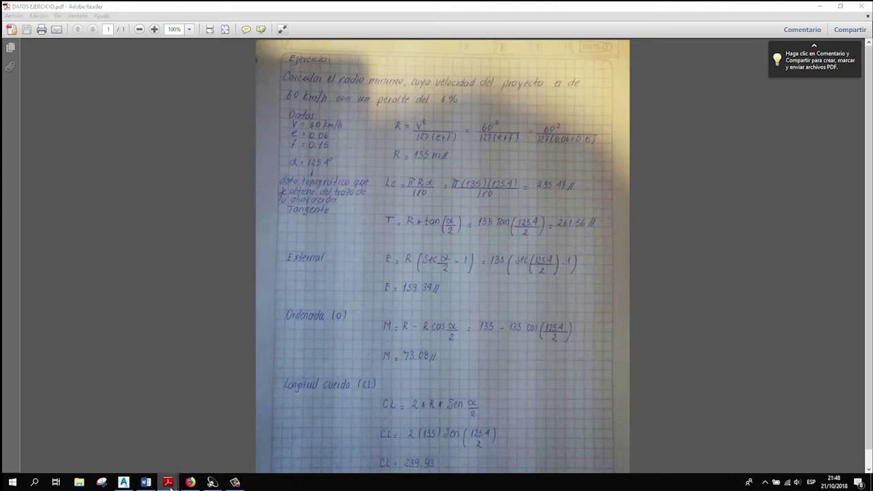
pyautogui.moveTo(168, 482)
pyautogui.click(170, 447)
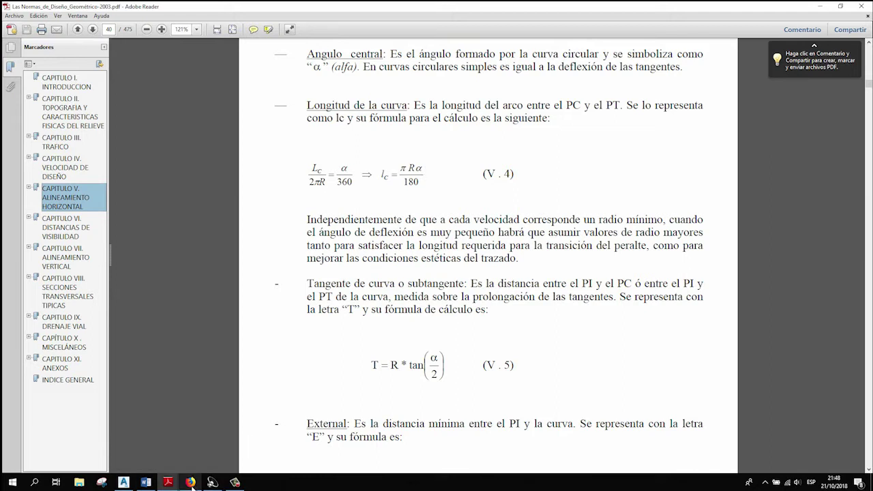
pyautogui.moveTo(175, 485)
pyautogui.click(76, 448)
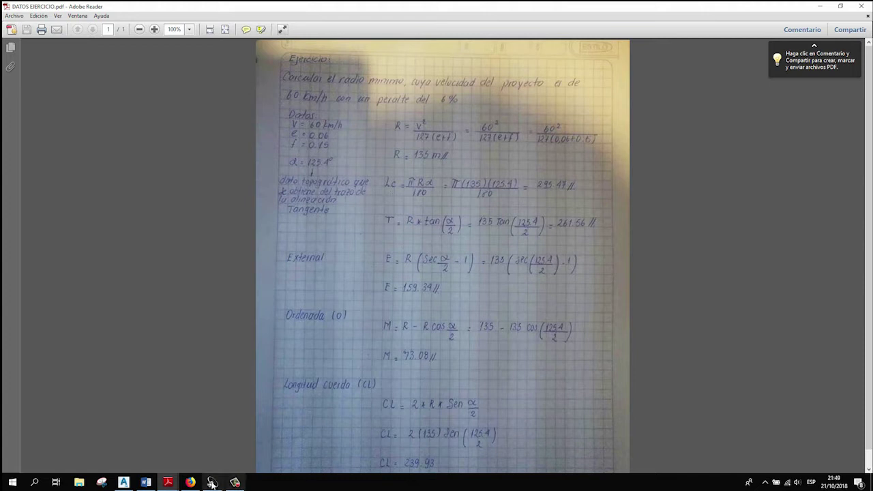
# - Review tangent formula V.5 in the 2003 design standards and return to the tangent calculation in DATOS EJERCICIO.pdf
pyautogui.click(183, 461)
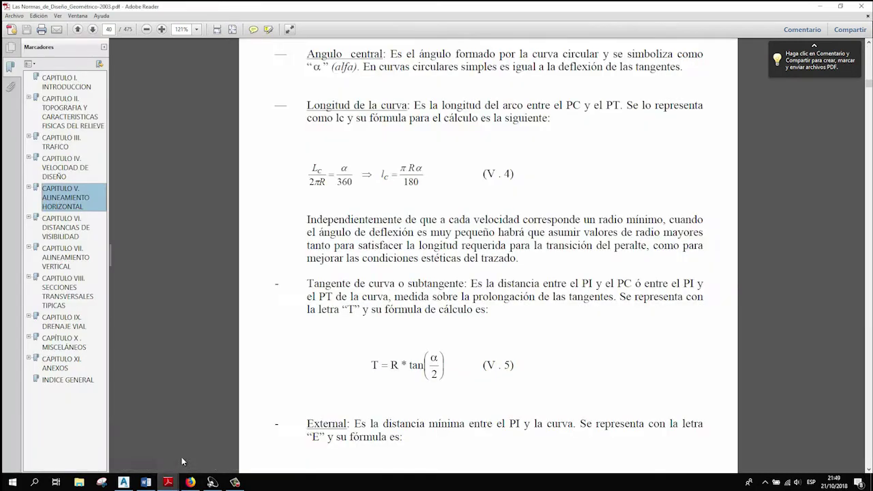
pyautogui.scroll(-1, 393, 351)
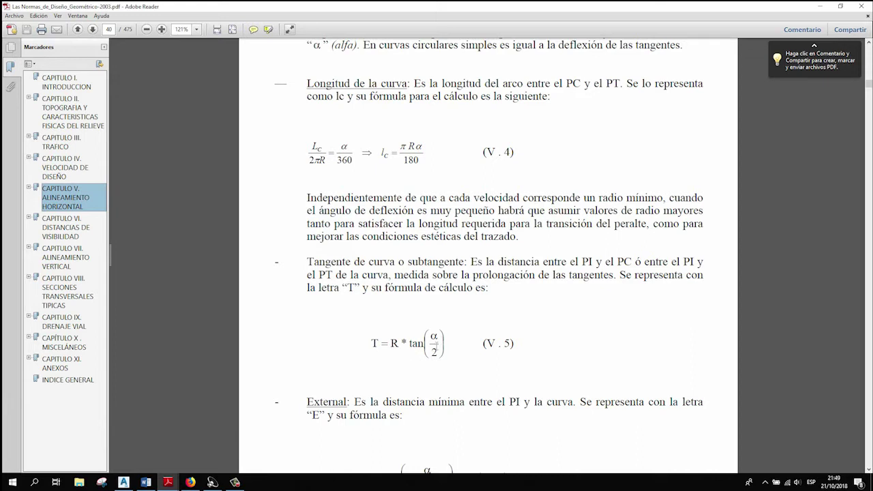
pyautogui.click(168, 482)
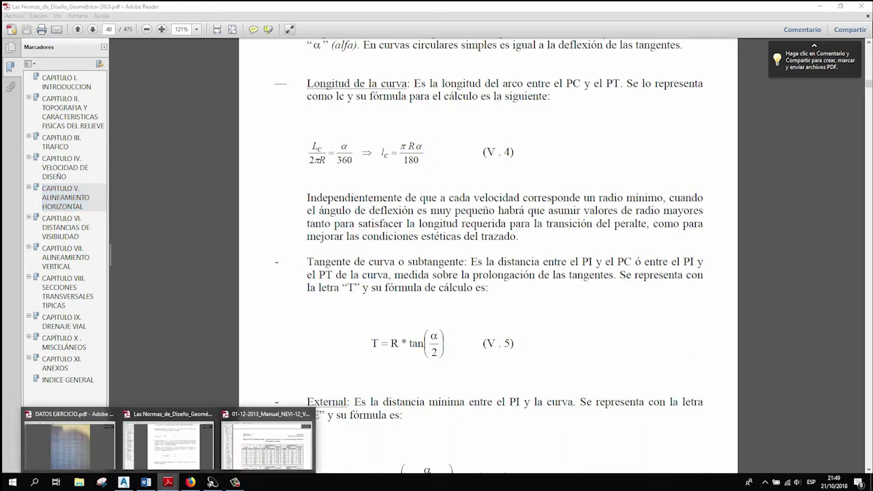
pyautogui.click(88, 445)
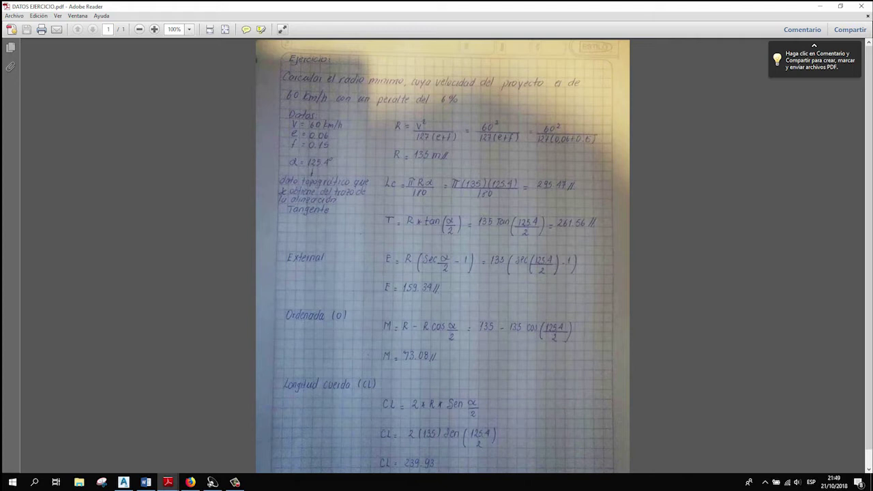
# - Look up formula V.6 for the external distance in the 2003 design standards and check it against the handwritten exercise
pyautogui.click(168, 482)
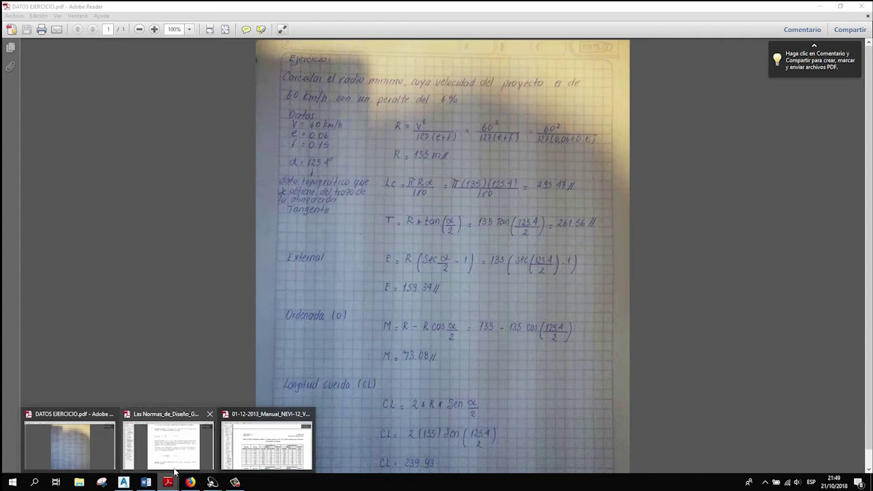
pyautogui.click(173, 445)
pyautogui.scroll(-3, 300, 371)
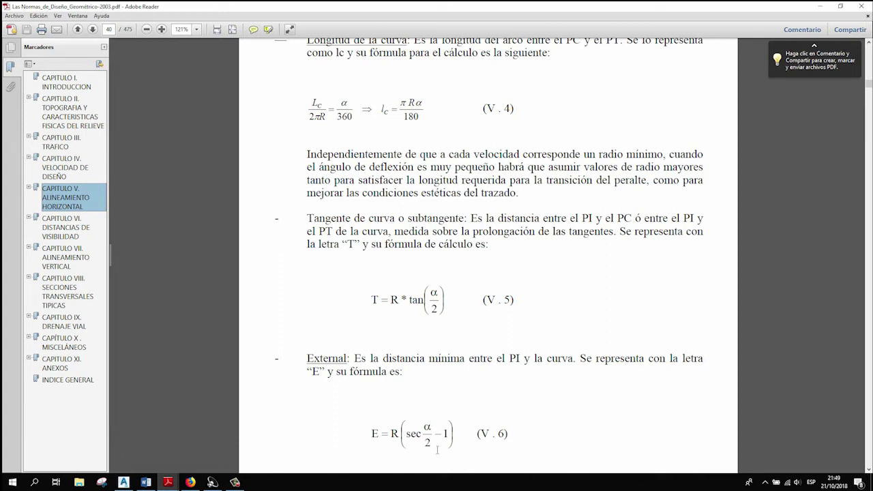
pyautogui.click(167, 482)
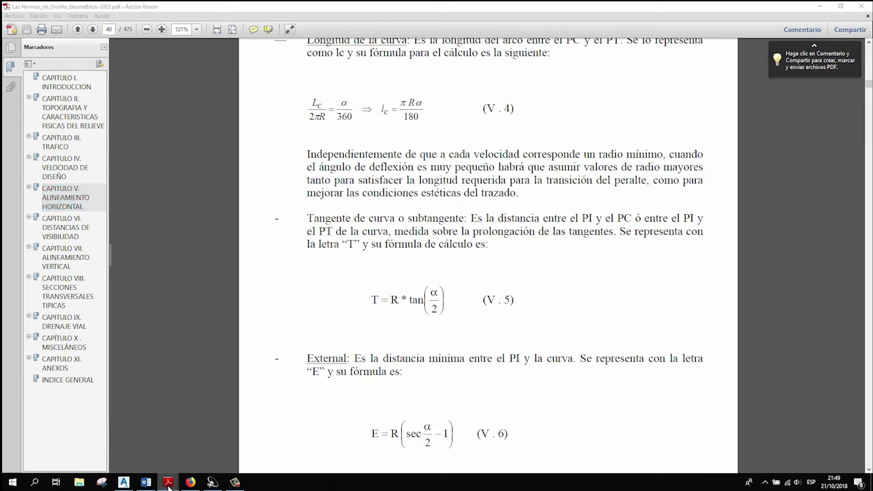
pyautogui.click(80, 448)
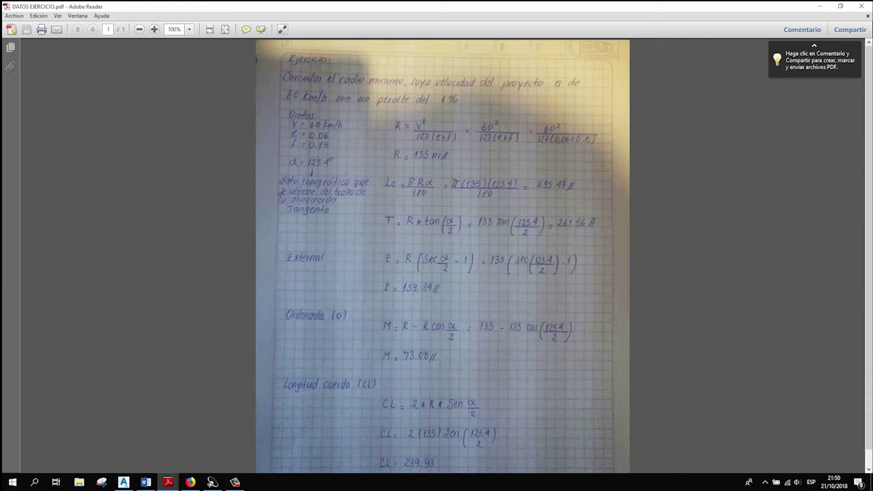
# - Look up formula V.7 for the middle ordinate M in the 2003 design standards and check the exercise's ordinate calculation
pyautogui.moveTo(168, 482)
pyautogui.click(167, 444)
pyautogui.scroll(-5, 436, 334)
pyautogui.scroll(-12, 401, 366)
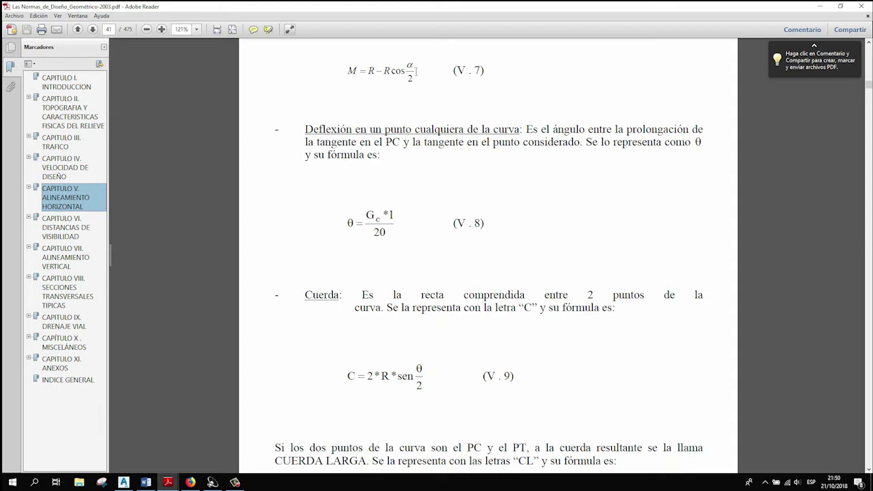
pyautogui.click(169, 482)
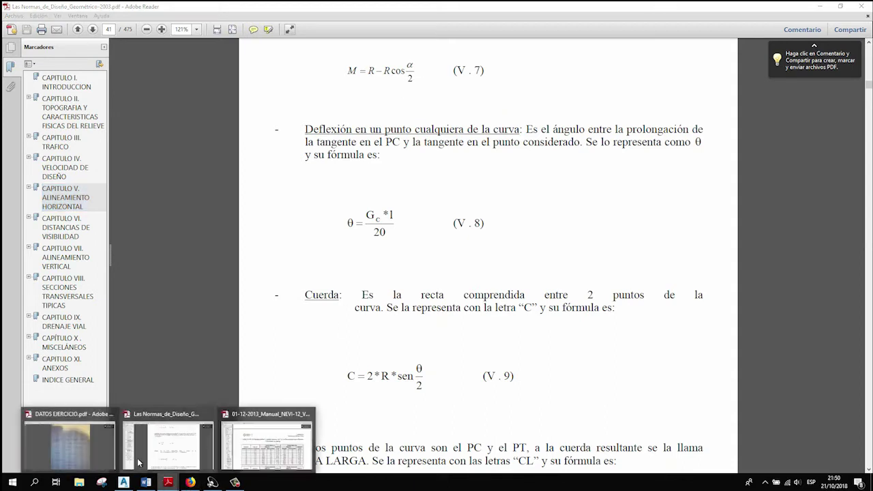
pyautogui.click(80, 448)
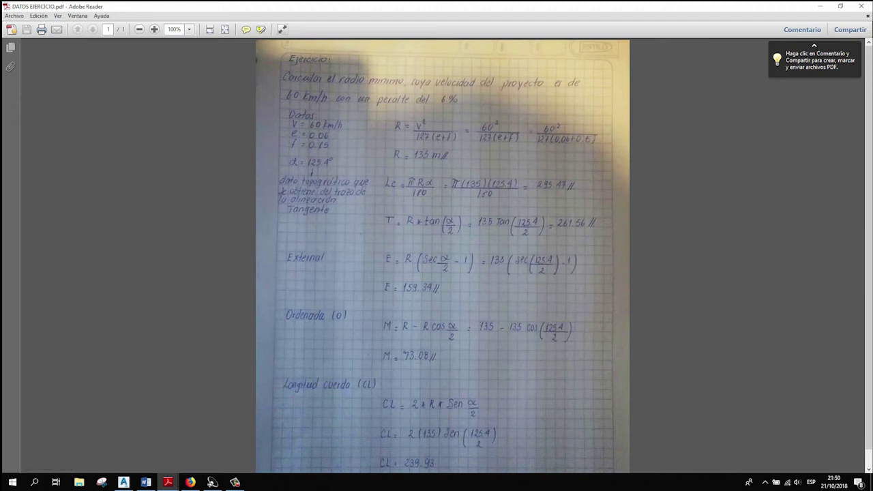
pyautogui.scroll(-1, 443, 255)
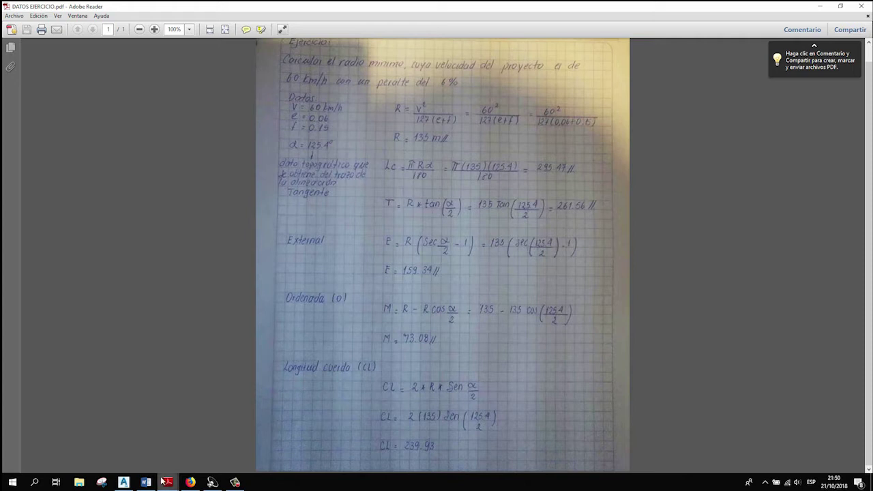
# - Find long chord formula V.10 in the 2003 design standards and compare it with the chord length calculation in DATOS EJERCICIO.pdf
pyautogui.moveTo(166, 482)
pyautogui.click(189, 452)
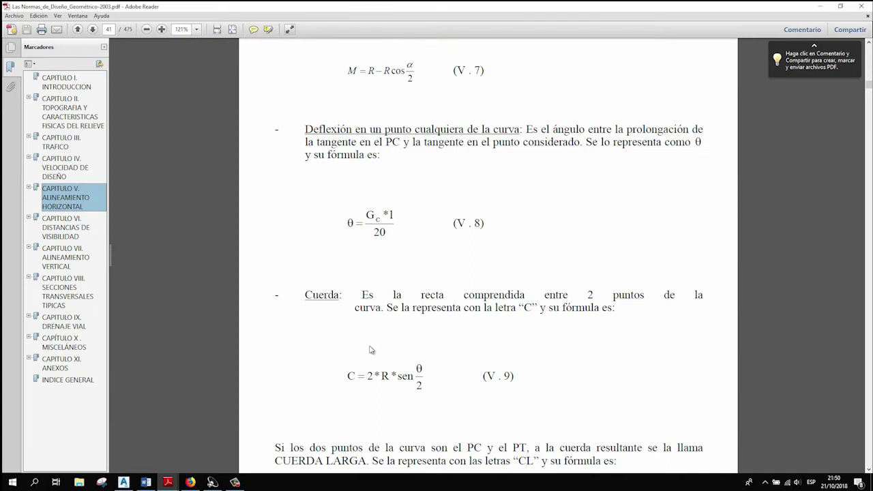
pyautogui.scroll(-3, 371, 349)
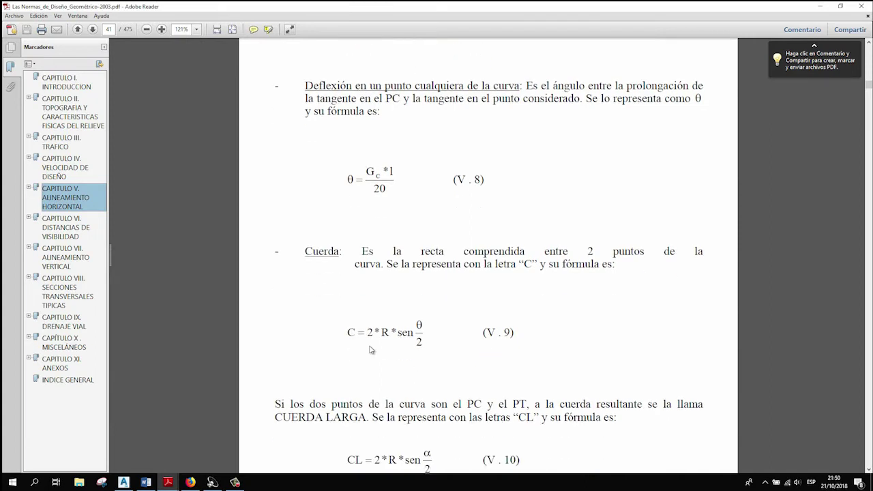
pyautogui.scroll(-1, 324, 348)
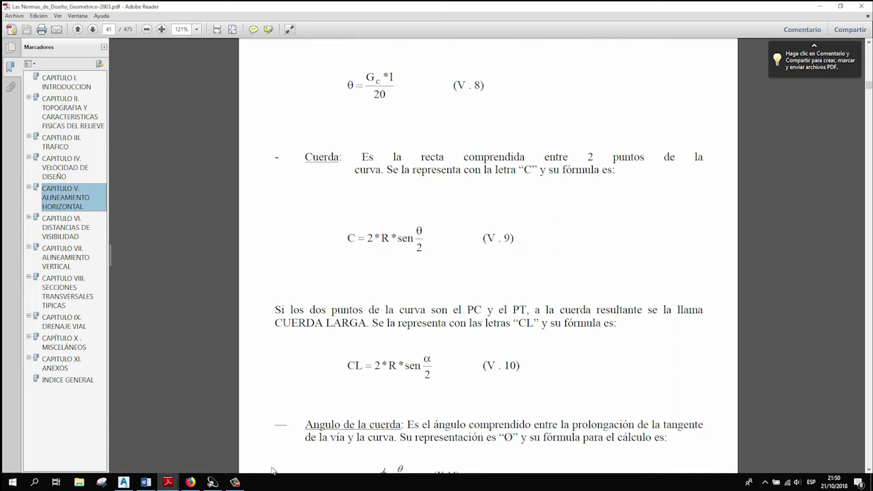
pyautogui.click(168, 482)
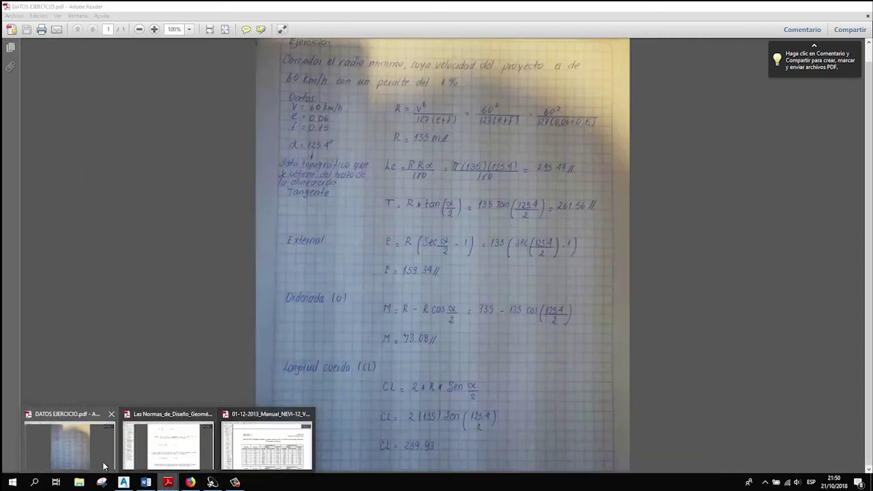
pyautogui.click(68, 447)
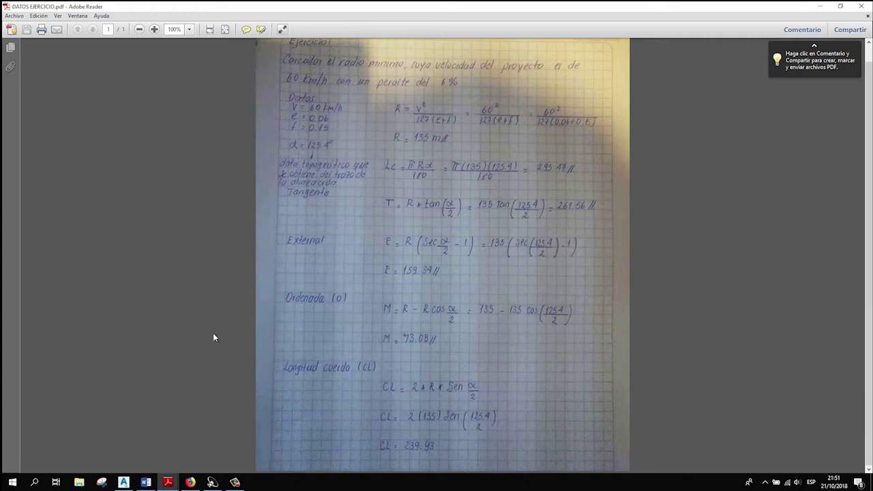
# - Switch to AutoCAD Civil 3D and examine the deflection angle dimension at the PI of the two tangents
pyautogui.click(123, 482)
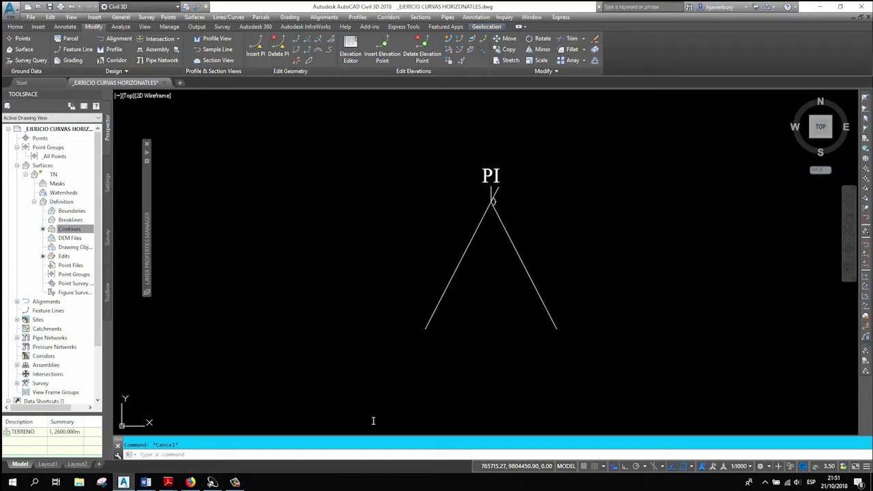
pyautogui.moveTo(464, 307); pyautogui.dragTo(392, 337, button='middle')
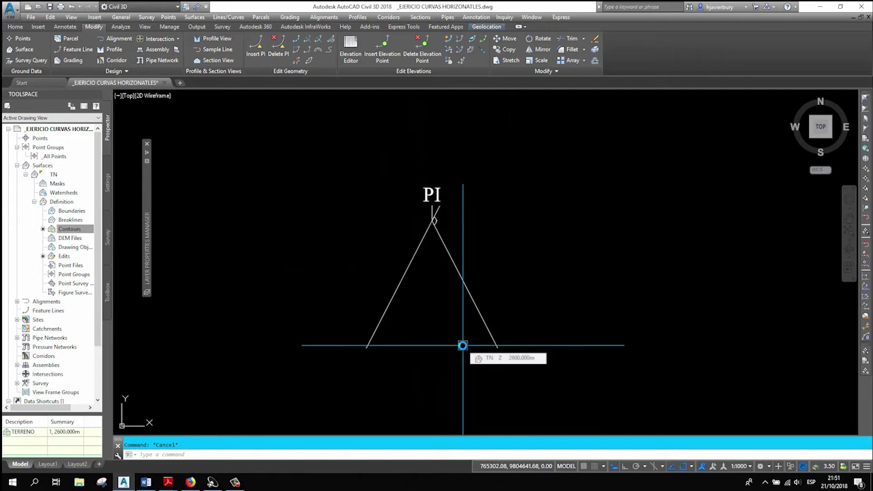
pyautogui.scroll(4, 438, 207)
pyautogui.scroll(10, 446, 238)
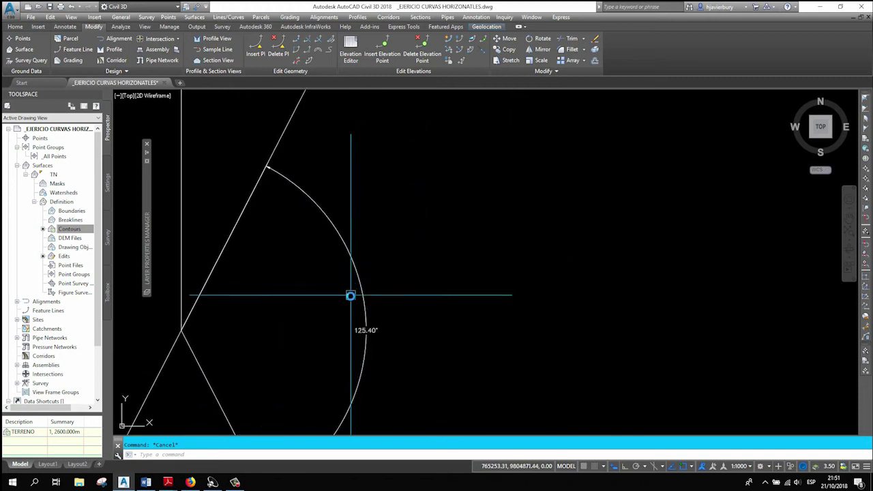
pyautogui.moveTo(339, 294); pyautogui.dragTo(375, 236, button='middle')
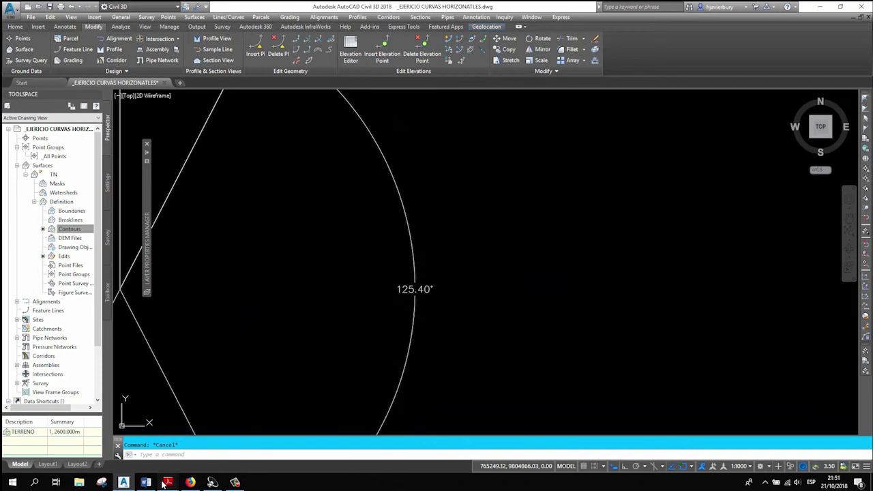
# - Switch to DATOS EJERCICIO.pdf and enlarge the sheet to examine the deflection angle α and the radius calculation
pyautogui.moveTo(167, 483)
pyautogui.click(78, 443)
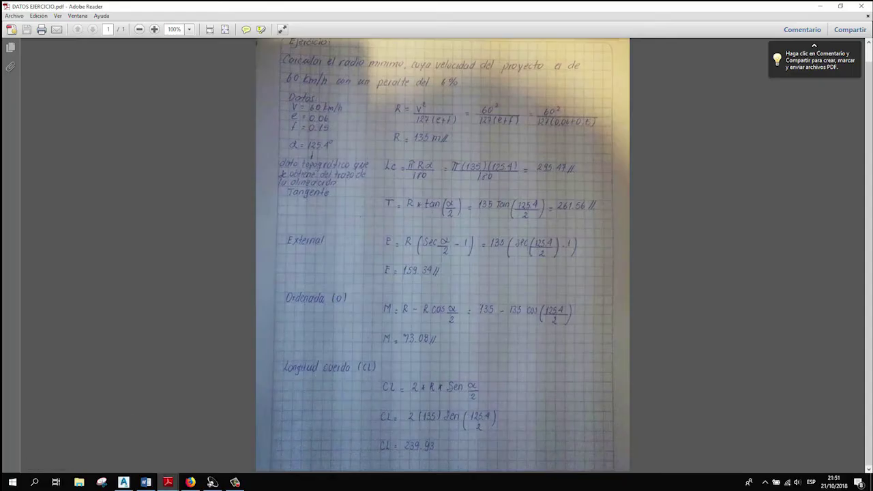
pyautogui.keyDown('ctrl'); pyautogui.scroll(5, 442, 145); pyautogui.keyUp('ctrl')
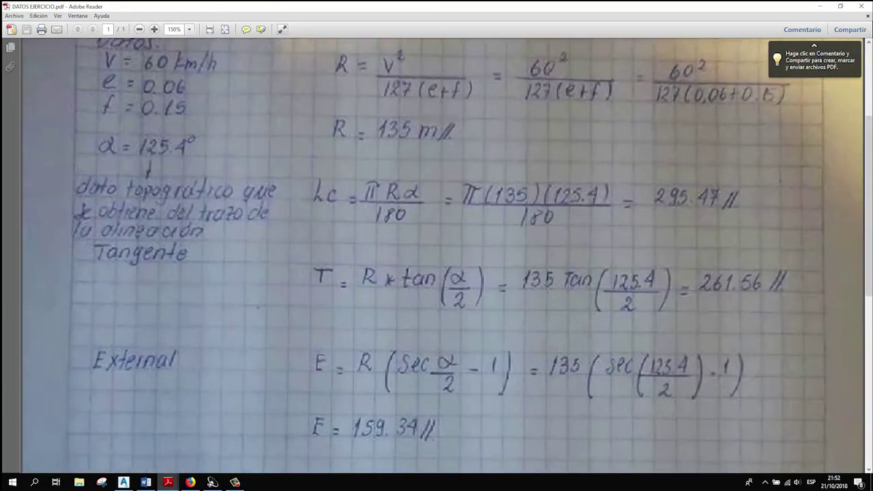
pyautogui.scroll(1, 180, 152)
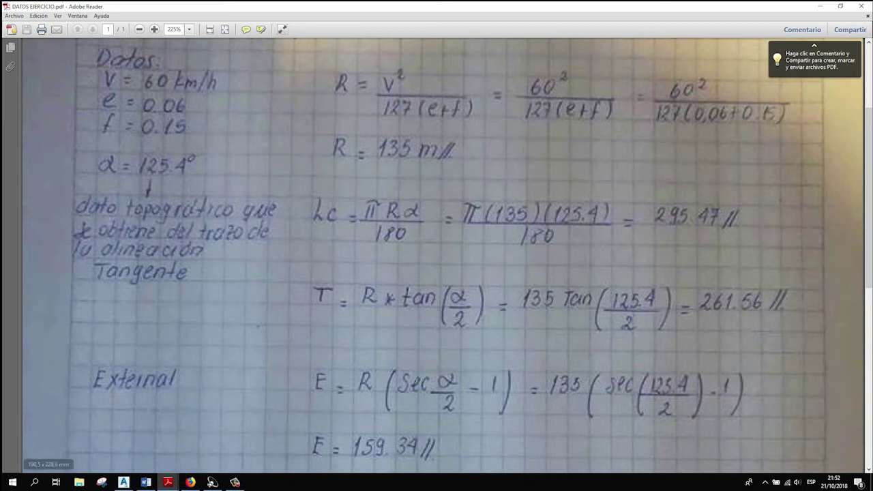
# - Switch to AutoCAD Civil 3D and start a new centerline alignment layout named eje for the two tangents
pyautogui.click(123, 482)
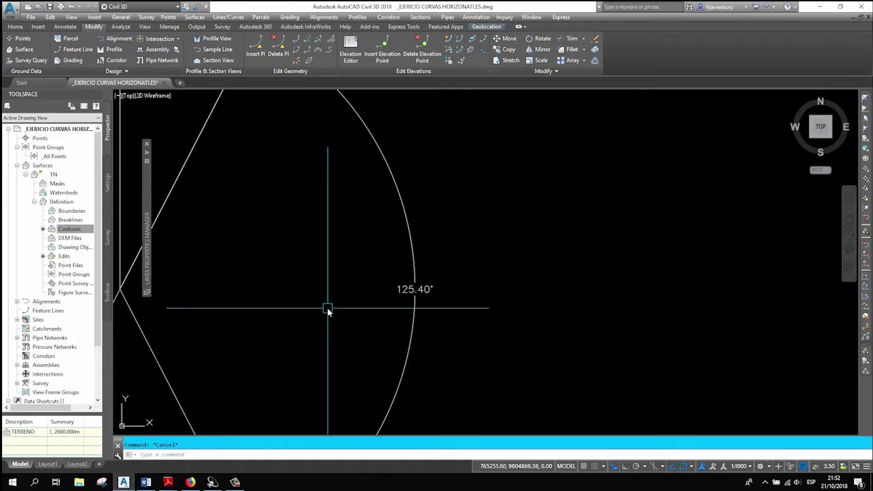
pyautogui.scroll(-3, 325, 310)
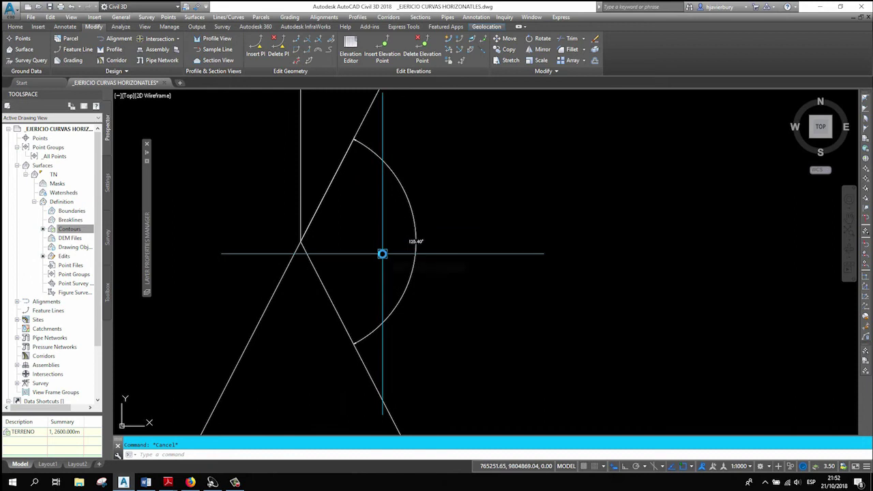
pyautogui.scroll(-5, 383, 253)
pyautogui.scroll(-1, 416, 286)
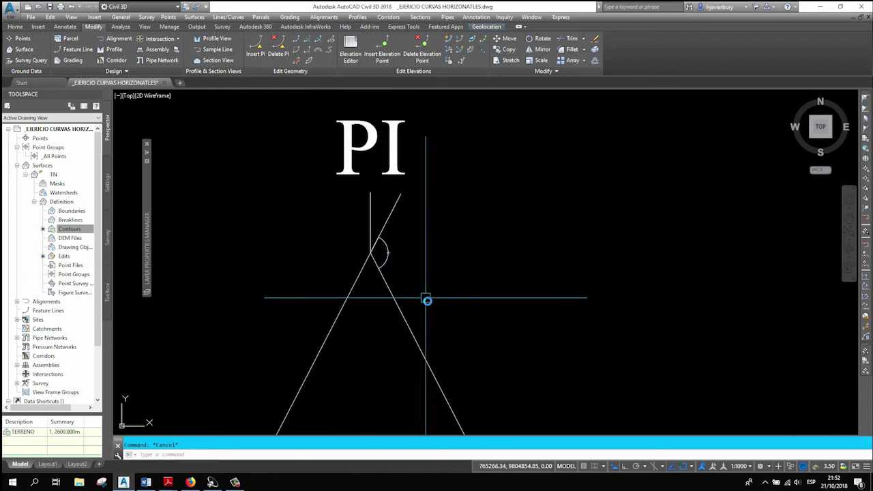
pyautogui.scroll(-2, 438, 234)
pyautogui.scroll(-3, 437, 233)
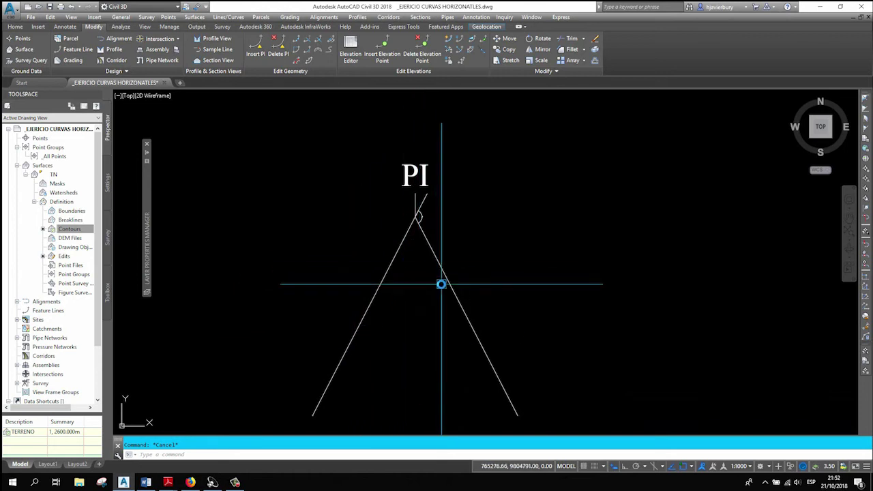
pyautogui.moveTo(441, 285)
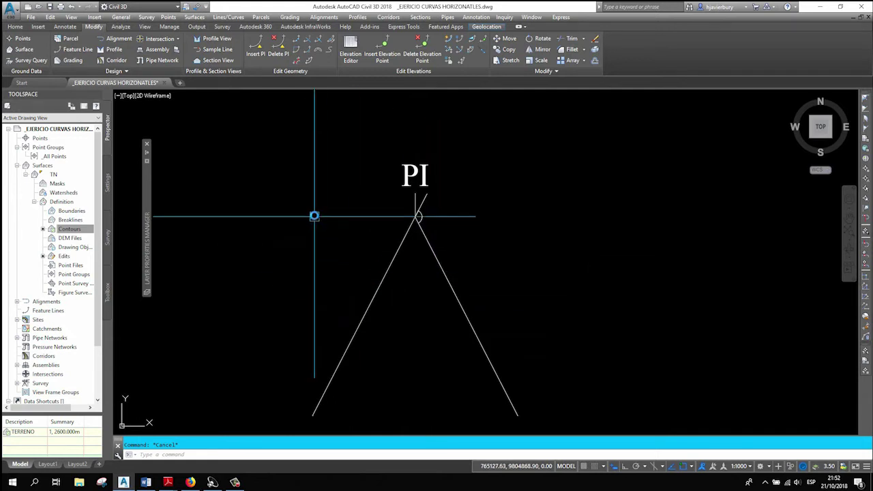
pyautogui.click(15, 27)
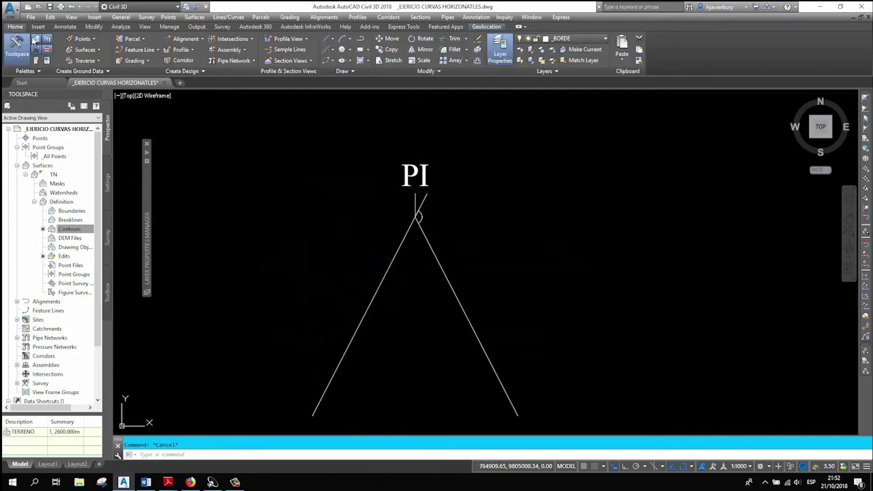
pyautogui.click(186, 39)
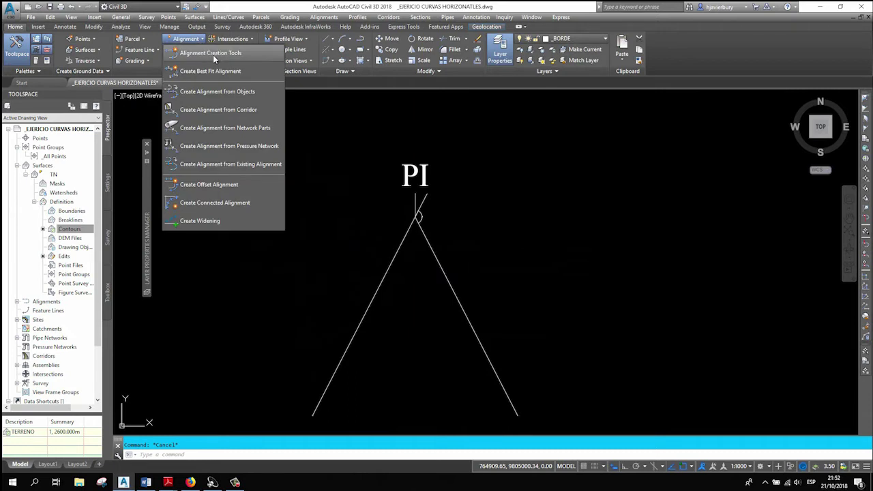
pyautogui.click(236, 62)
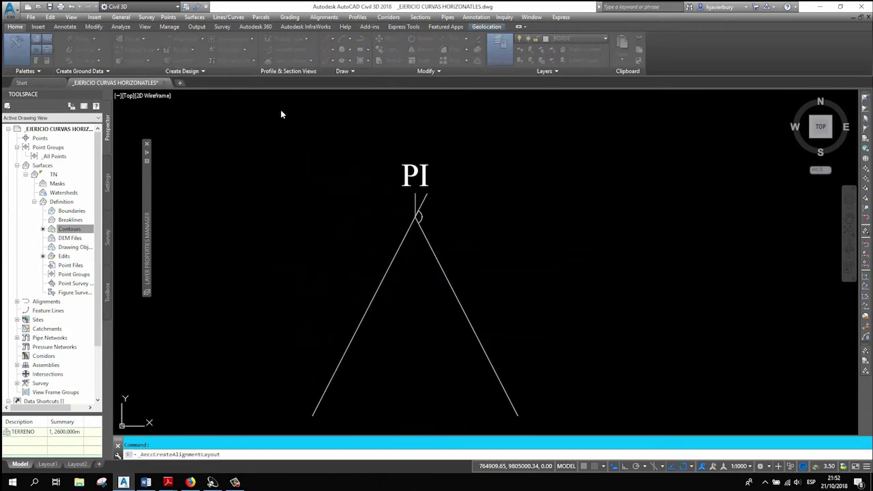
pyautogui.moveTo(669, 154); pyautogui.dragTo(234, 94)
pyautogui.click(208, 116)
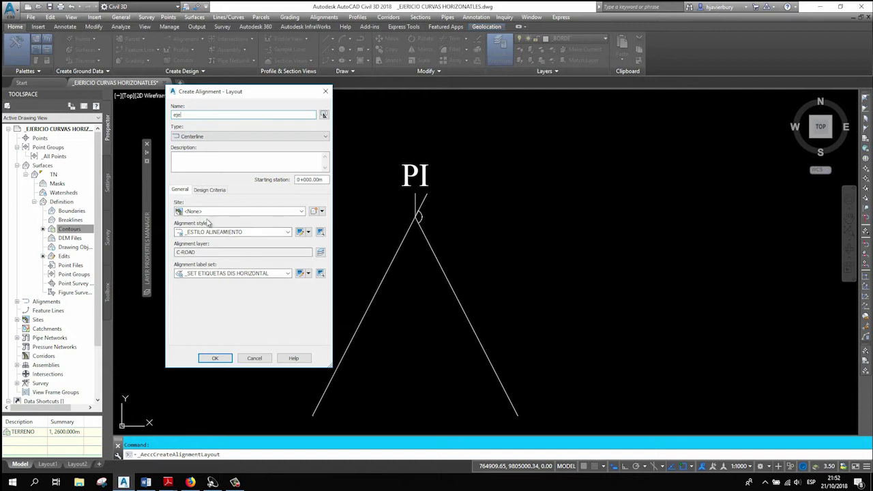
# - Create the alignment with a 60 km/h starting design speed and criteria-based design using the AASHTO 2011 Metric eMax 6% minimum radius table
pyautogui.click(207, 191)
pyautogui.moveTo(187, 212); pyautogui.dragTo(161, 217)
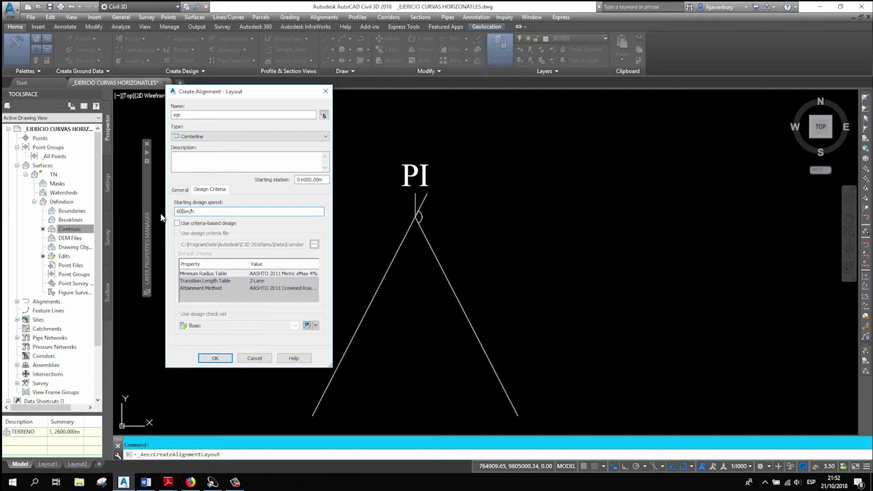
pyautogui.click(191, 223)
pyautogui.click(300, 276)
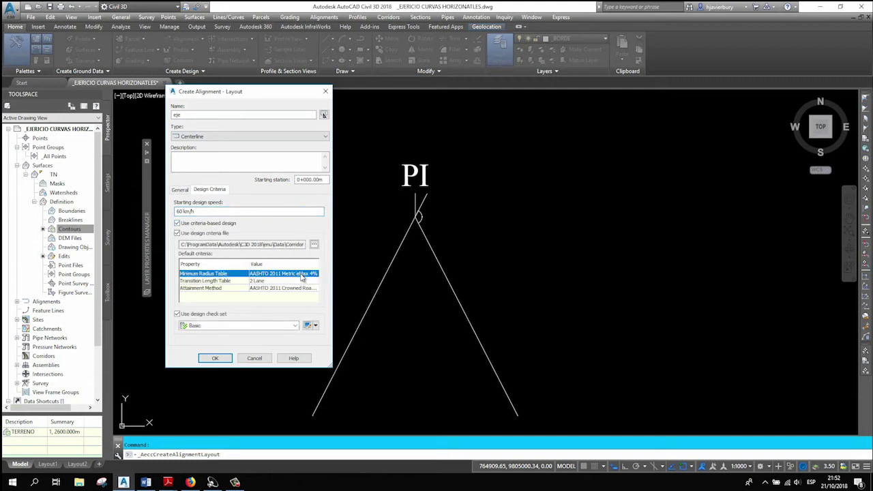
pyautogui.click(303, 276)
pyautogui.click(280, 289)
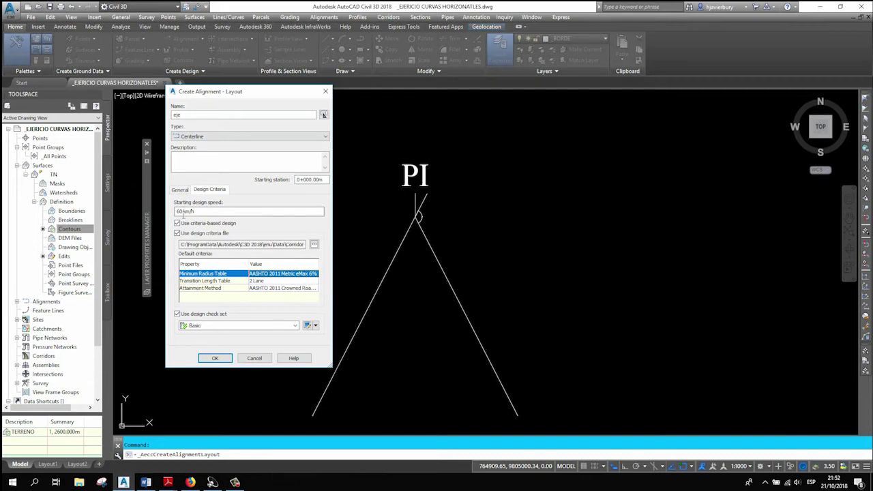
pyautogui.click(181, 190)
pyautogui.click(212, 358)
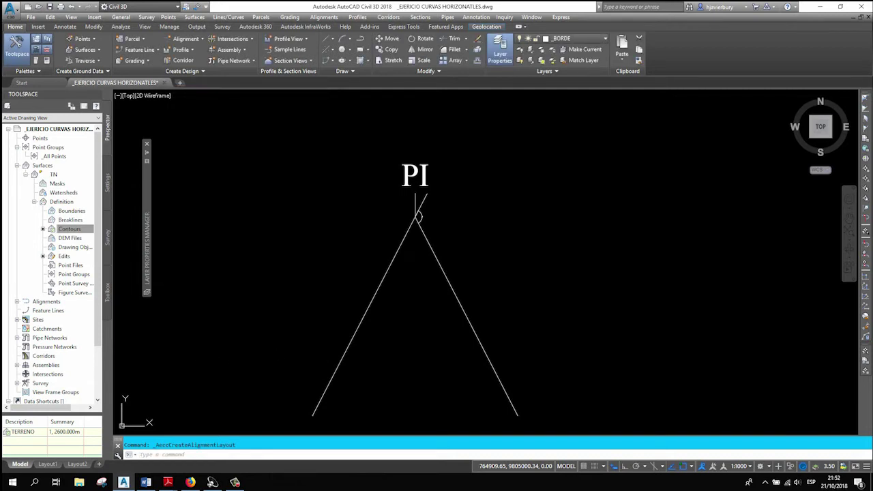
# - Draw the alignment as Tangent-Tangent (No curves) from the lower end of the left line through the PI to the right line's lower end
pyautogui.moveTo(648, 143); pyautogui.dragTo(447, 112)
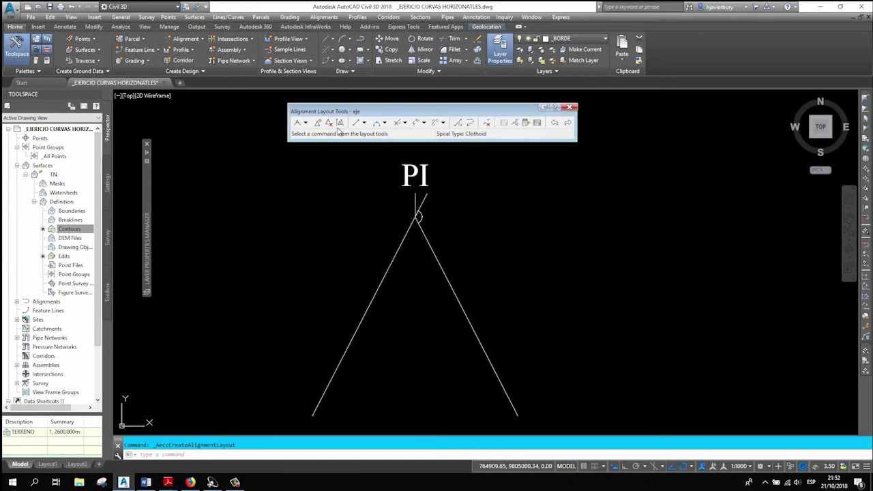
pyautogui.click(305, 123)
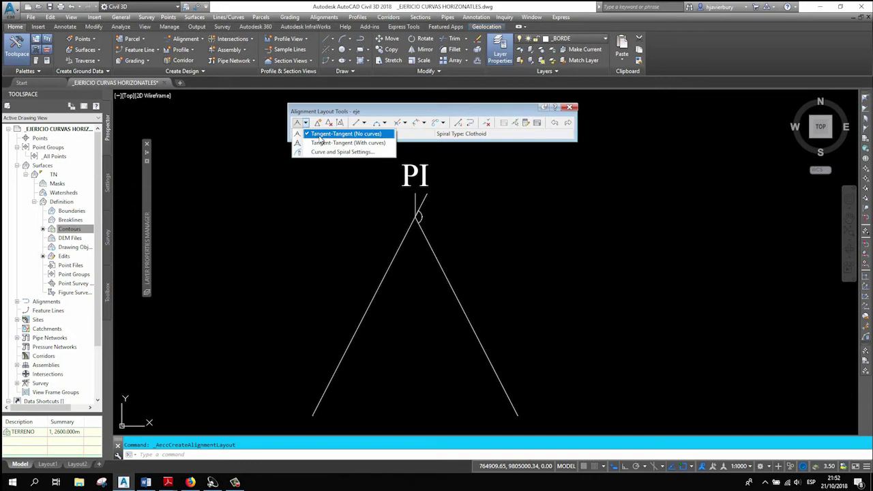
pyautogui.click(321, 136)
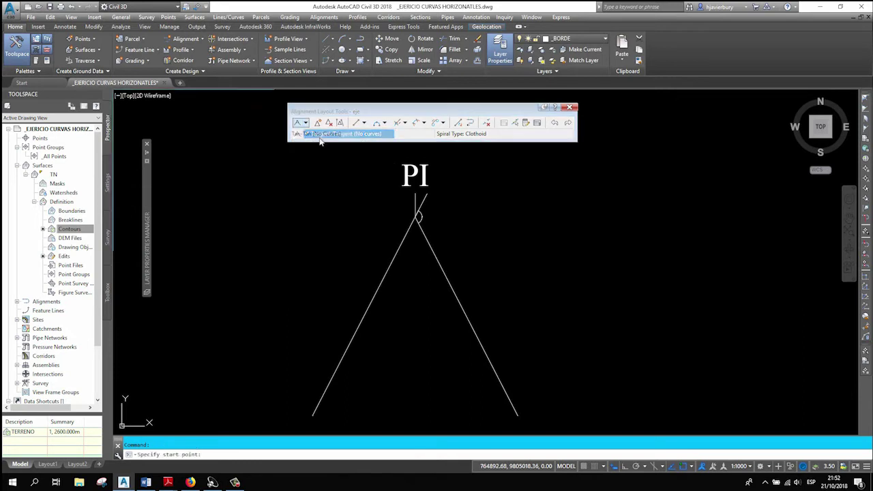
pyautogui.click(312, 414)
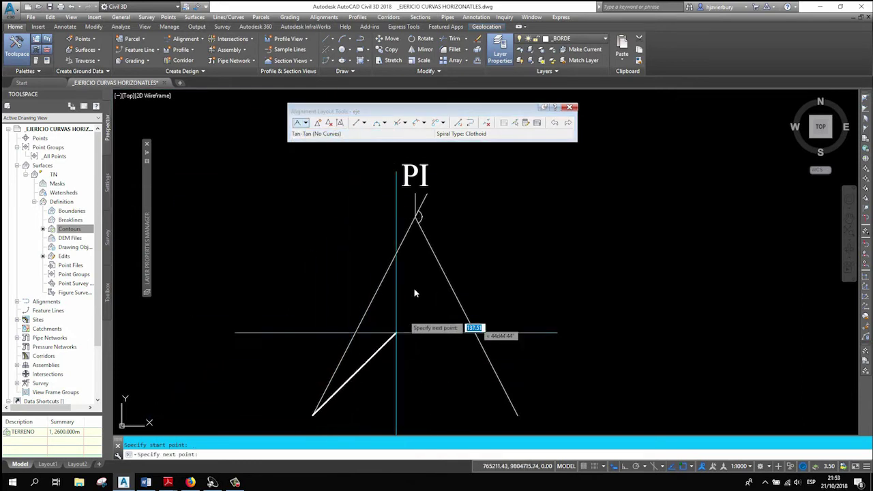
pyautogui.scroll(5, 419, 219)
pyautogui.click(403, 185)
pyautogui.scroll(-4, 403, 198)
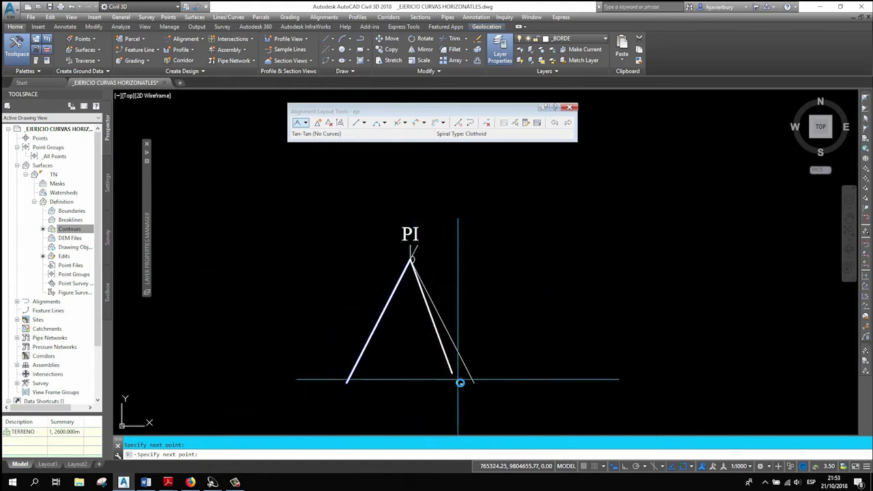
pyautogui.click(472, 384)
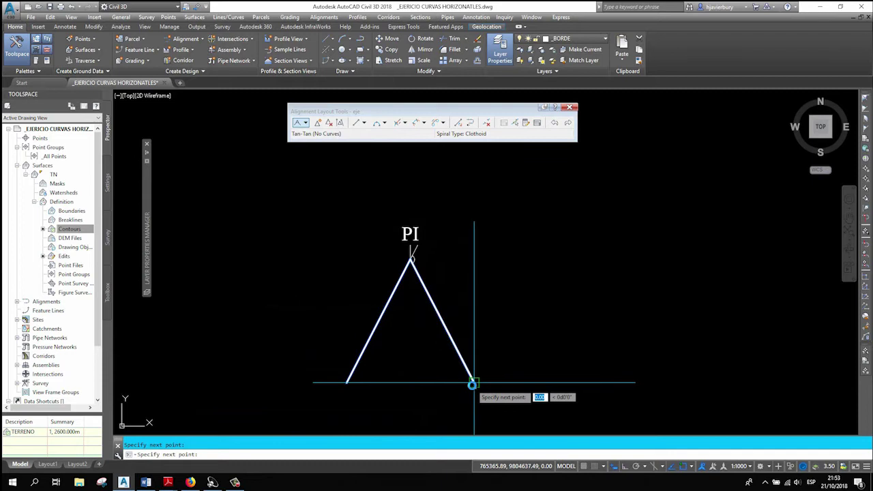
pyautogui.press('Return')
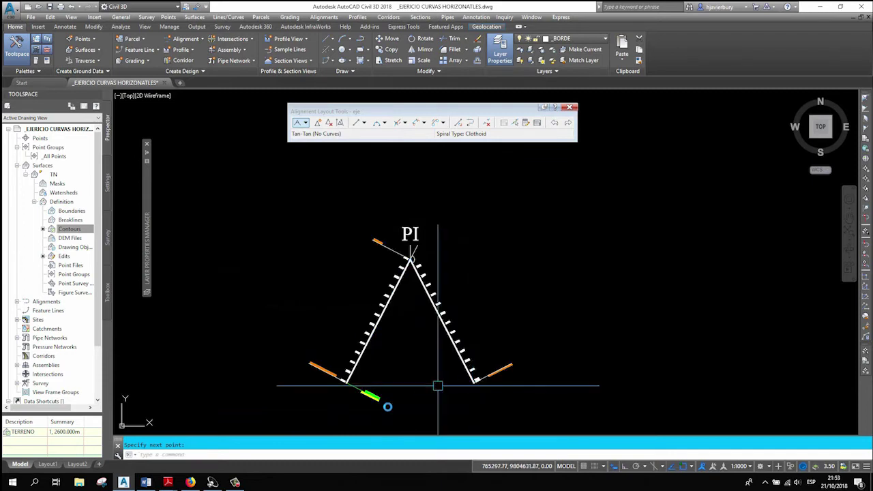
# - Examine the station and design speed labels along the alignment, and check the speed and radius calculation in DATOS EJERCICIO.pdf
pyautogui.scroll(3, 288, 365)
pyautogui.moveTo(349, 396); pyautogui.dragTo(359, 333, button='middle')
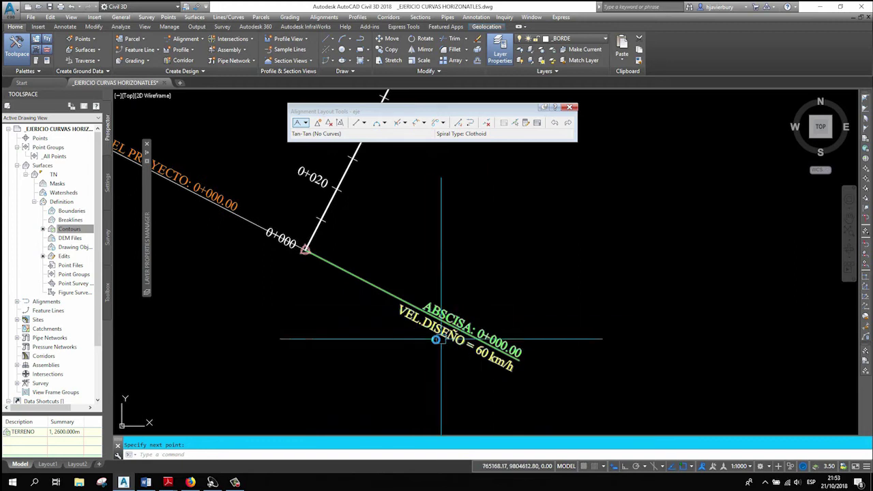
pyautogui.scroll(-5, 394, 352)
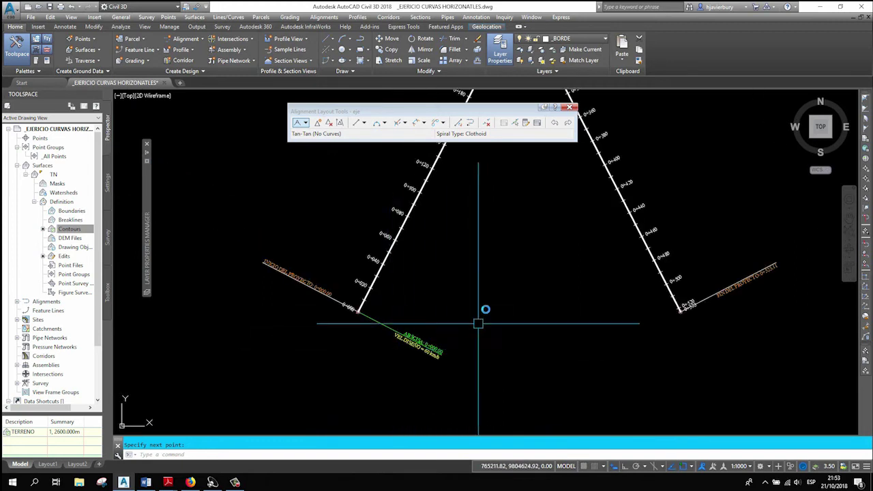
pyautogui.scroll(-1, 394, 351)
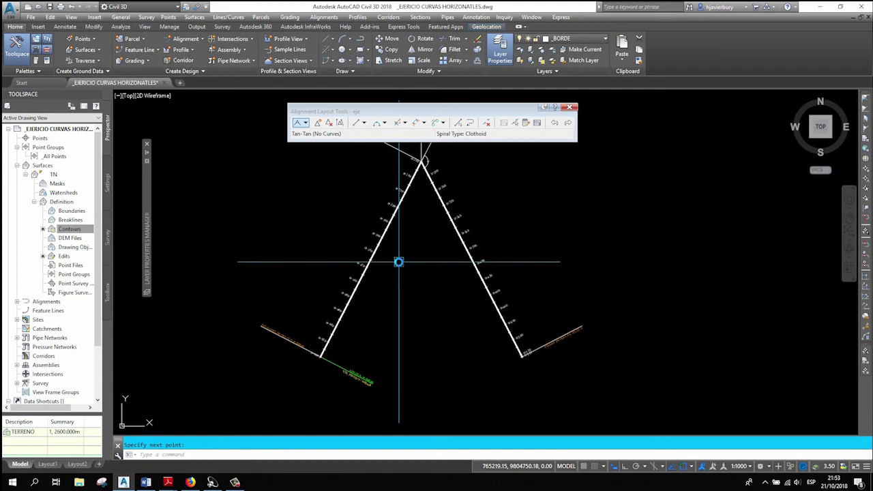
pyautogui.scroll(4, 420, 243)
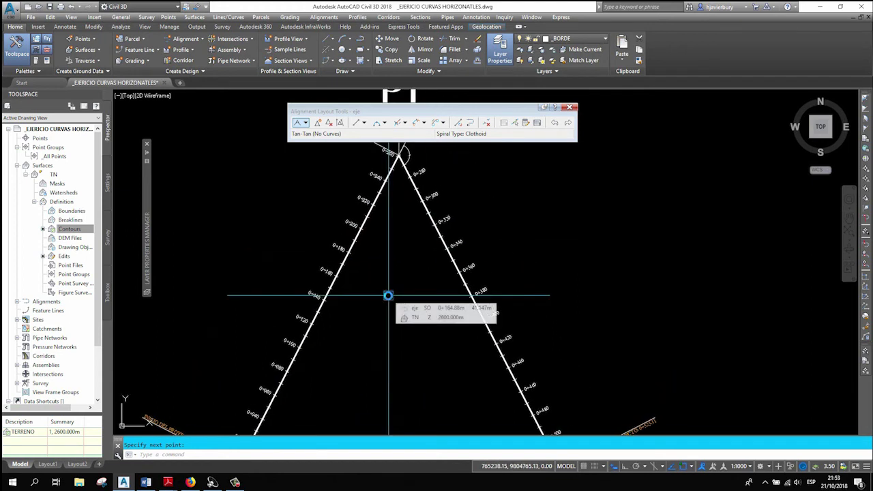
pyautogui.click(173, 486)
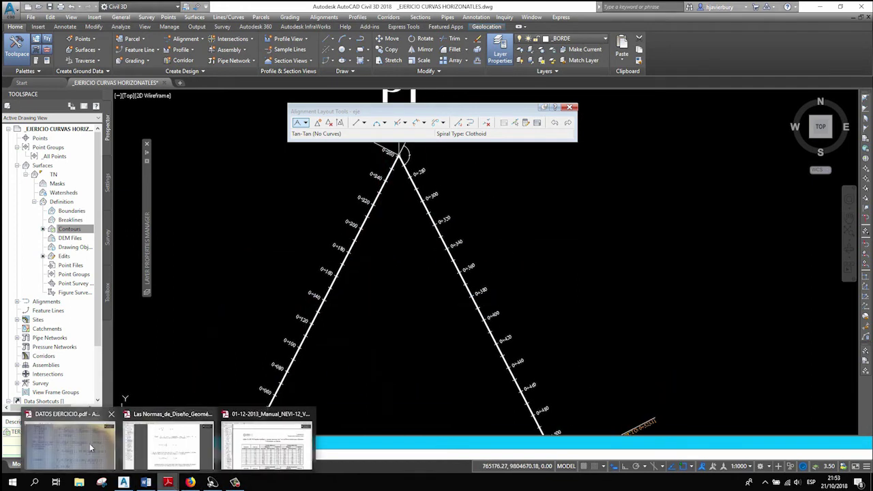
pyautogui.click(89, 446)
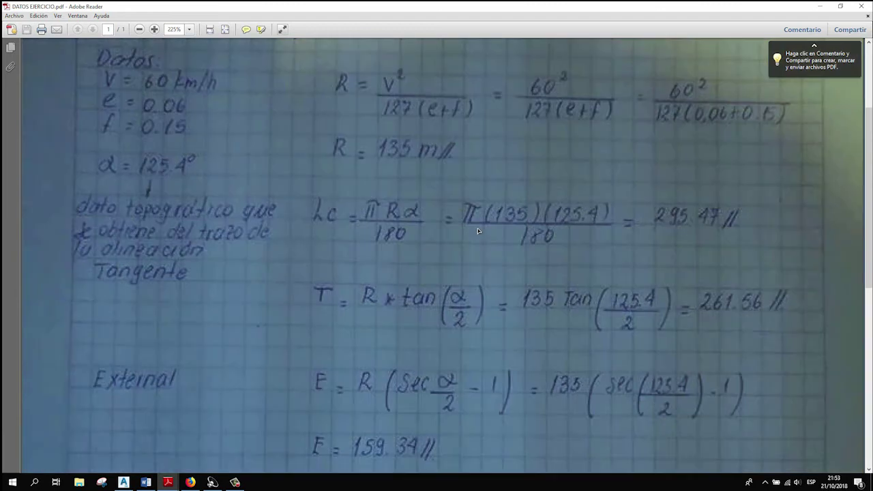
pyautogui.scroll(3, 443, 256)
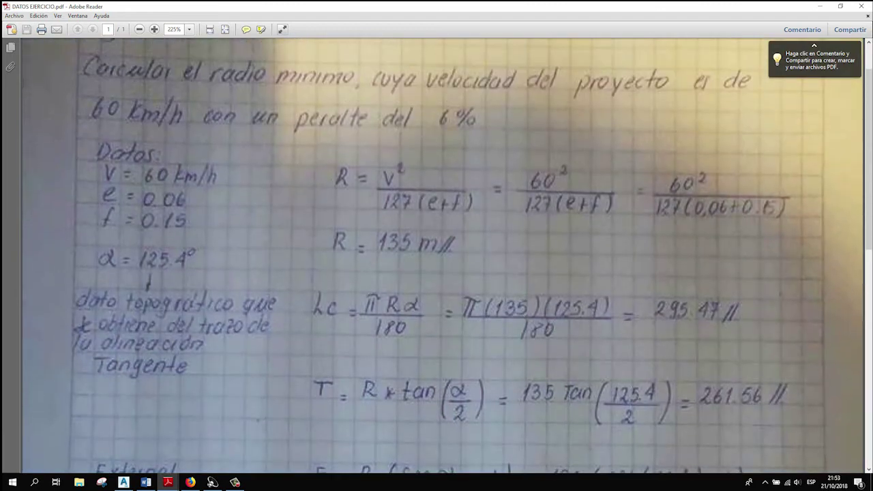
# - Switch to AutoCAD Civil 3D and add a free curve fillet between the two alignment tangents, with the Lessthan180 solution and a 135 m radius
pyautogui.click(124, 482)
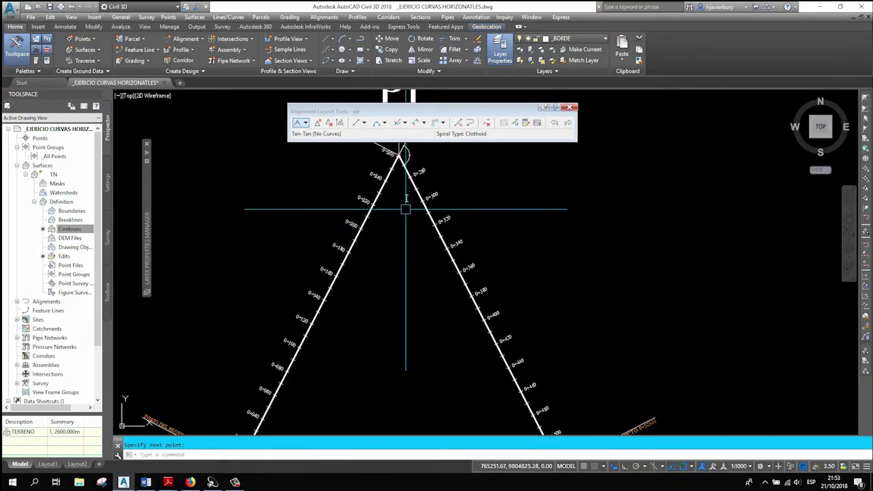
pyautogui.click(385, 123)
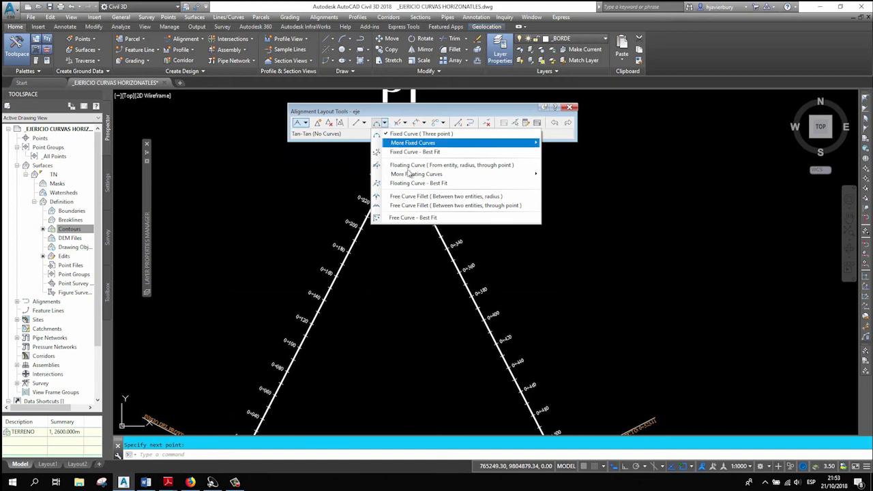
pyautogui.click(406, 198)
pyautogui.moveTo(400, 196); pyautogui.dragTo(366, 250, button='middle')
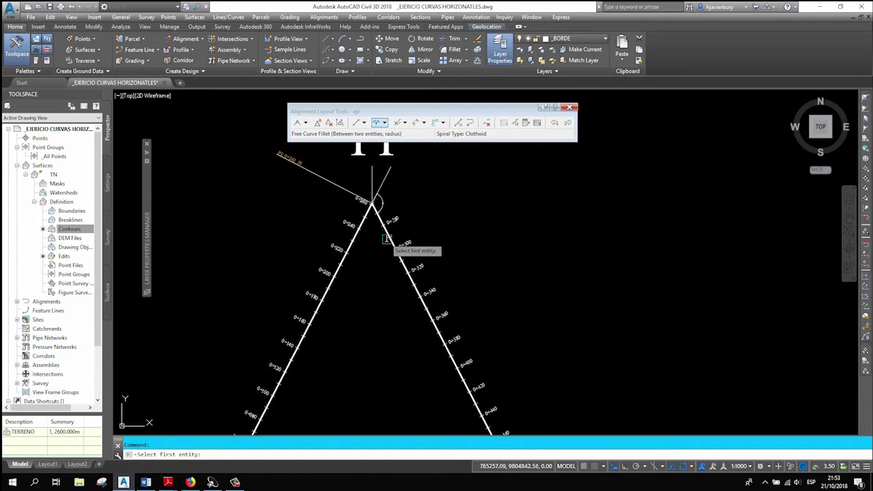
pyautogui.scroll(3, 382, 242)
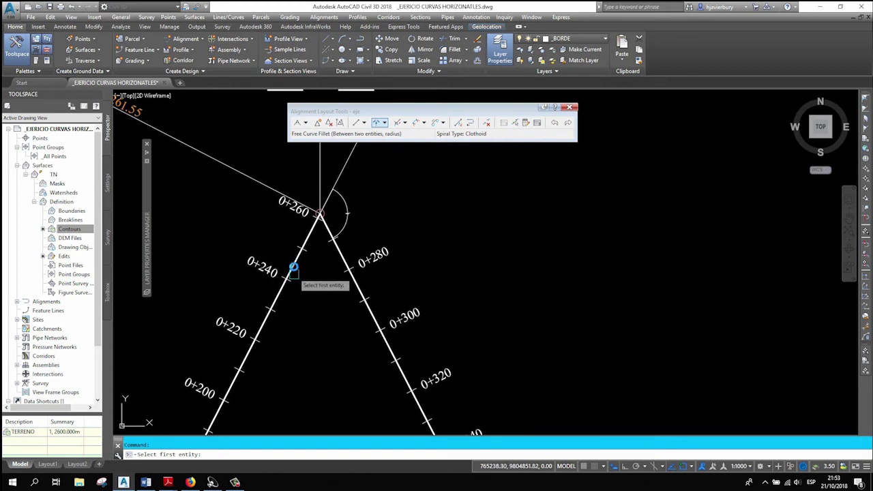
pyautogui.click(292, 262)
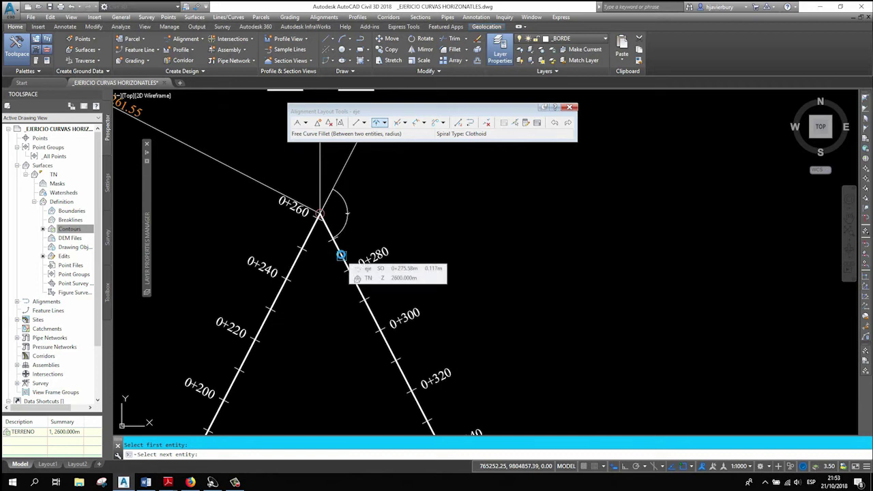
pyautogui.click(341, 256)
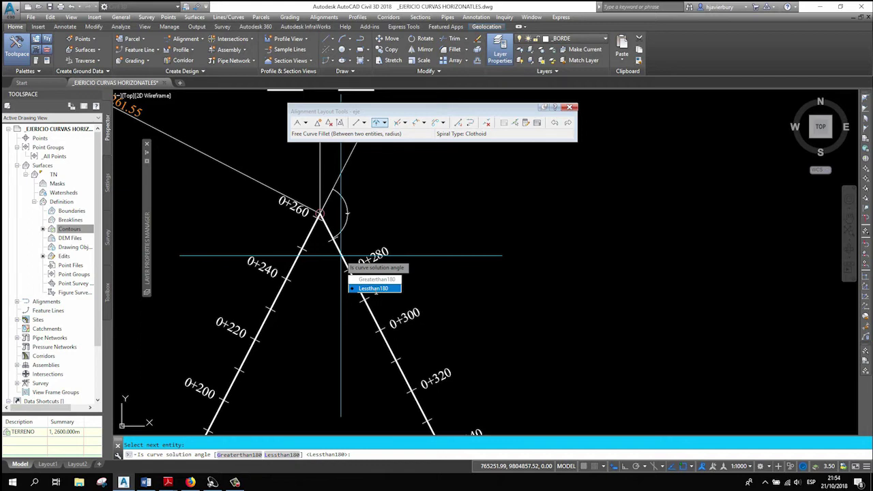
pyautogui.click(368, 288)
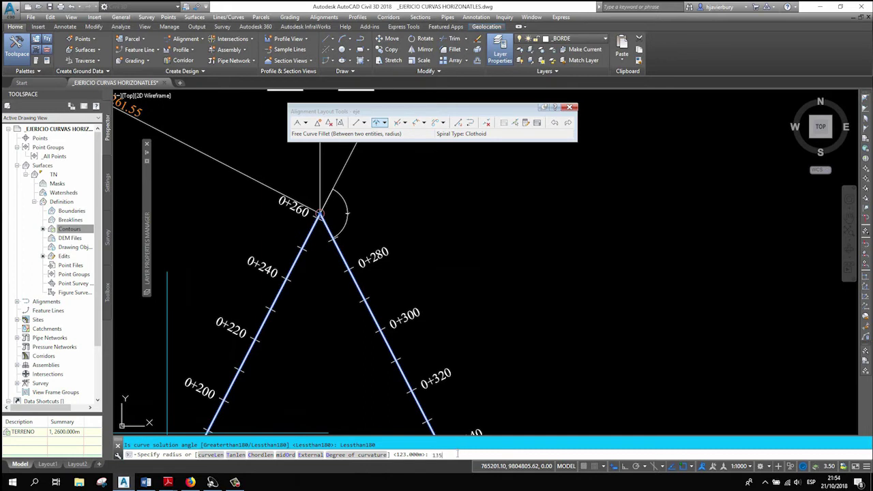
pyautogui.press('Return')
pyautogui.press('Return')
pyautogui.scroll(-6, 437, 298)
pyautogui.scroll(-2, 434, 330)
pyautogui.scroll(5, 411, 330)
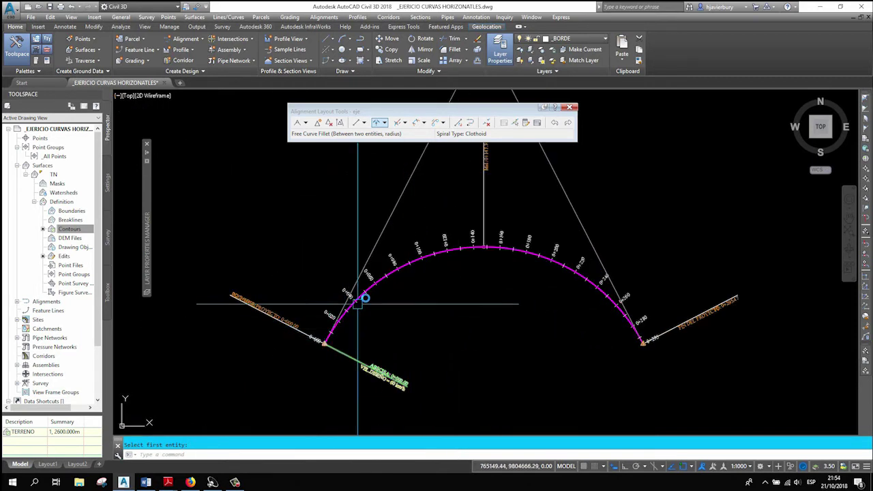
# - Start adding labels to the alignment and choose Single Segment as the label type
pyautogui.scroll(2, 642, 354)
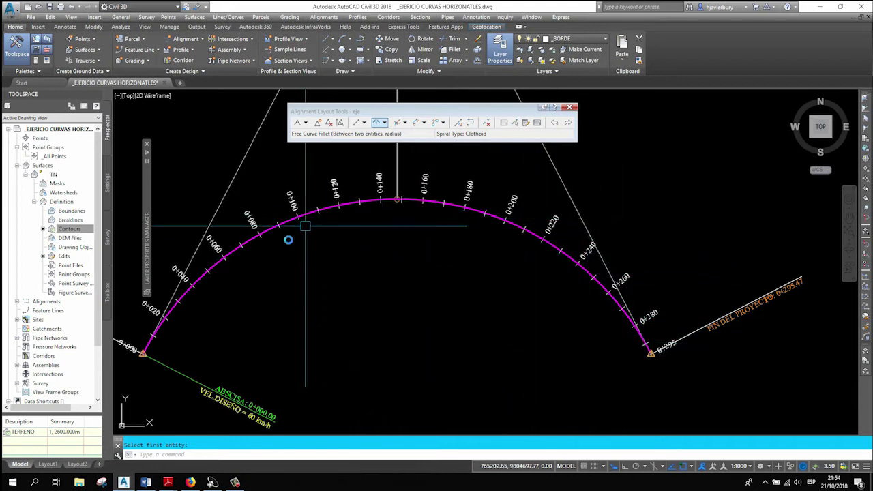
pyautogui.scroll(-4, 296, 249)
pyautogui.scroll(2, 348, 286)
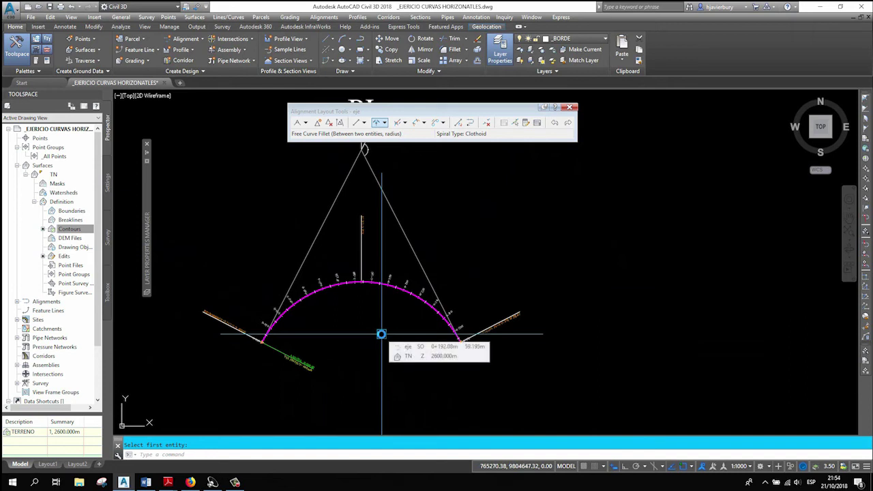
pyautogui.press('Escape')
pyautogui.scroll(5, 325, 307)
pyautogui.click(325, 267)
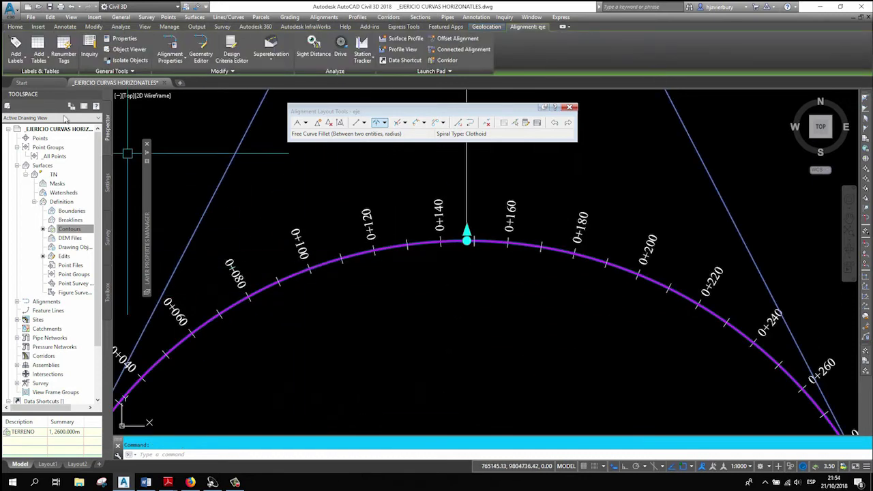
pyautogui.click(18, 58)
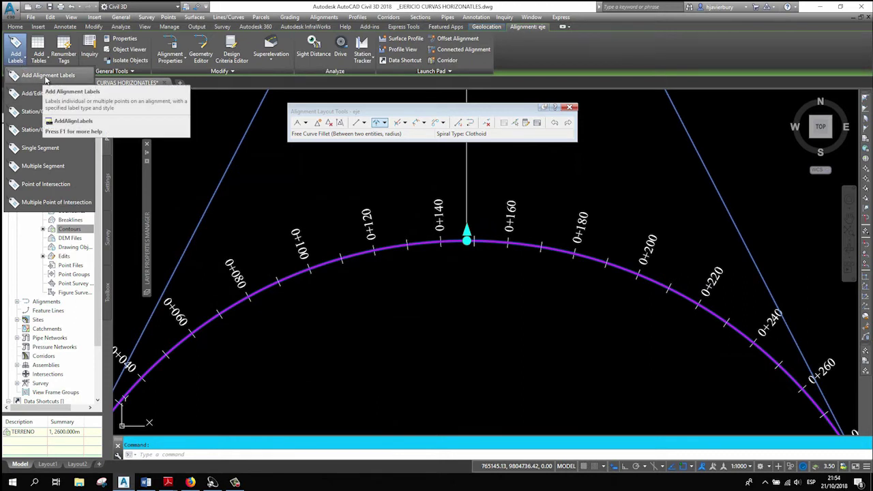
pyautogui.click(46, 78)
pyautogui.moveTo(537, 99); pyautogui.dragTo(512, 168)
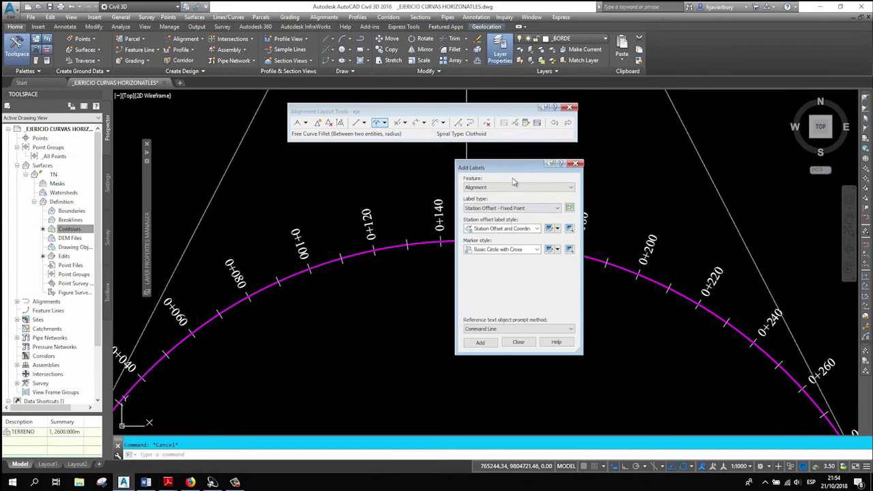
pyautogui.click(532, 210)
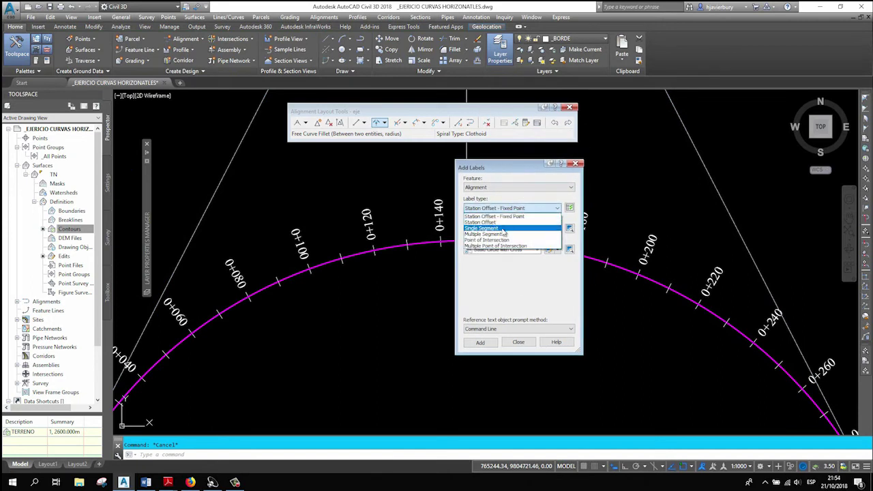
pyautogui.click(505, 227)
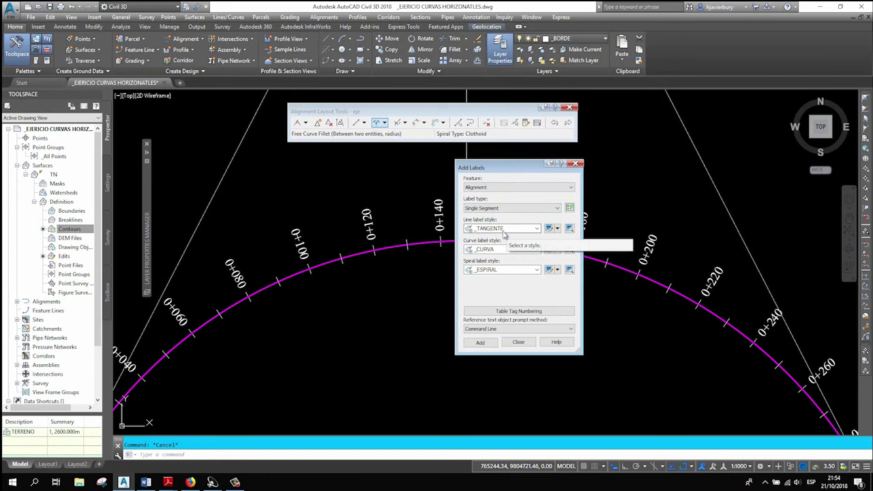
# - Accept the table tag numbering, label the curve near station 0+200 with the _CURVA style, and close the label and layout tools
pyautogui.click(520, 312)
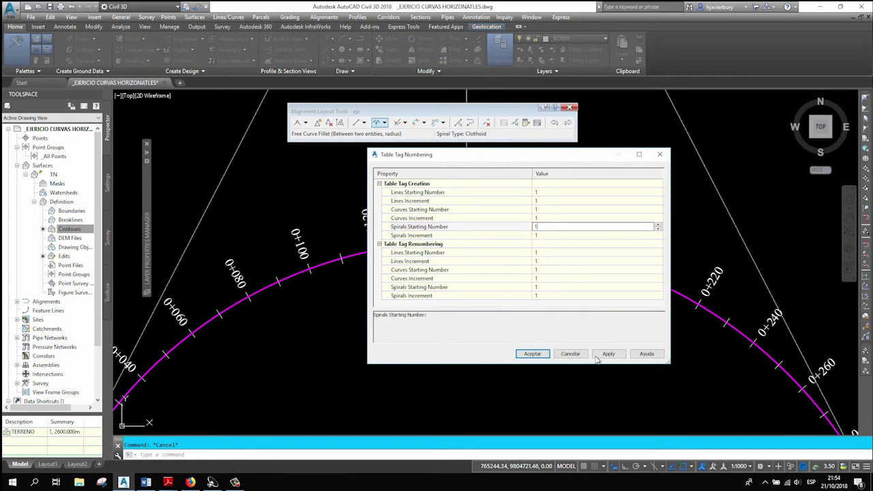
pyautogui.click(536, 353)
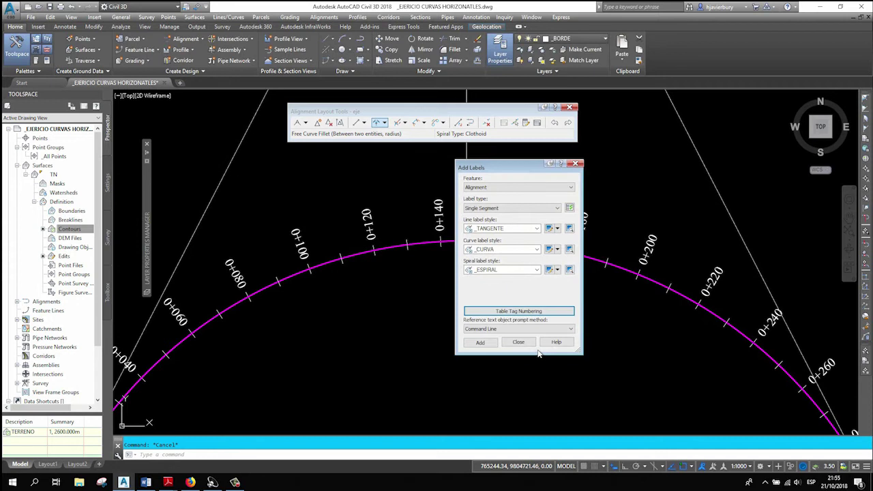
pyautogui.click(481, 342)
pyautogui.scroll(-5, 335, 298)
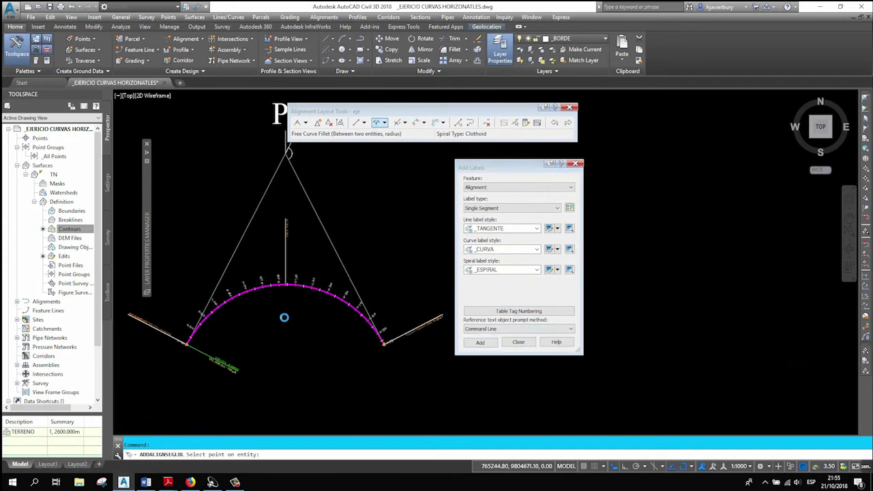
pyautogui.scroll(6, 318, 302)
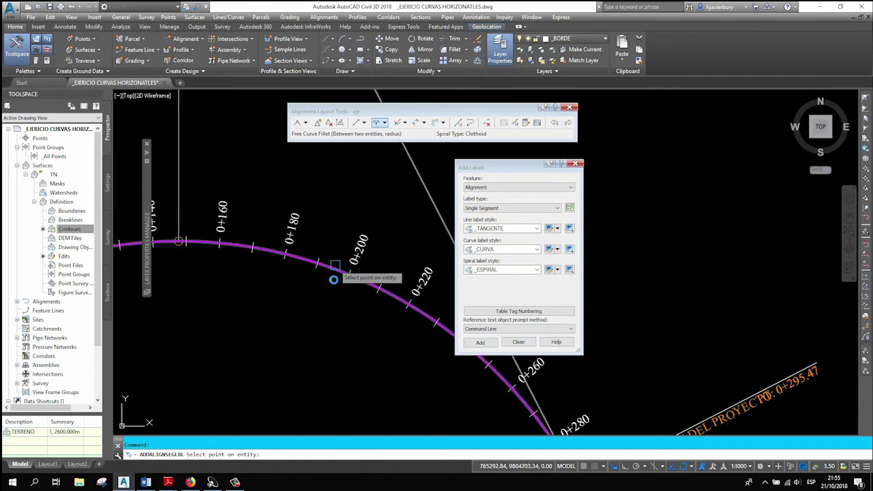
pyautogui.click(576, 164)
pyautogui.click(570, 110)
pyautogui.scroll(-3, 432, 241)
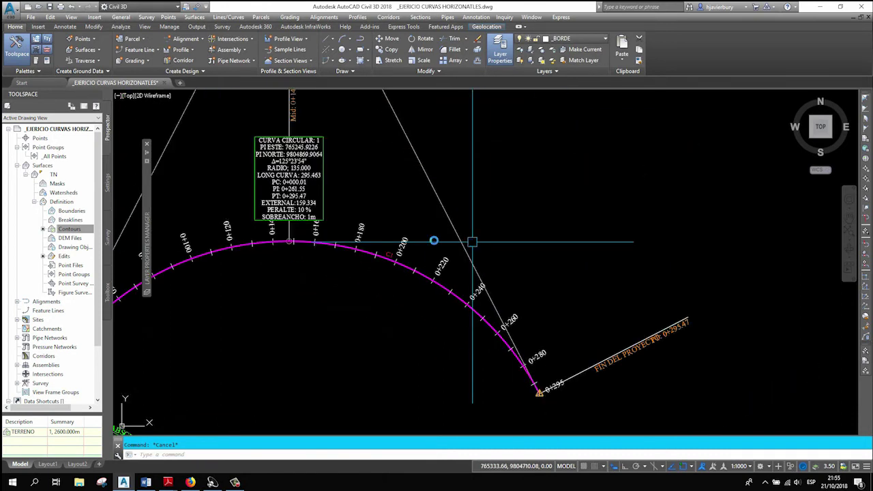
# - Move the curve data label outside the curve, beyond the right tangent line, so it is attached by a leader
pyautogui.scroll(3, 362, 250)
pyautogui.moveTo(362, 247); pyautogui.dragTo(363, 256, button='middle')
pyautogui.click(306, 220)
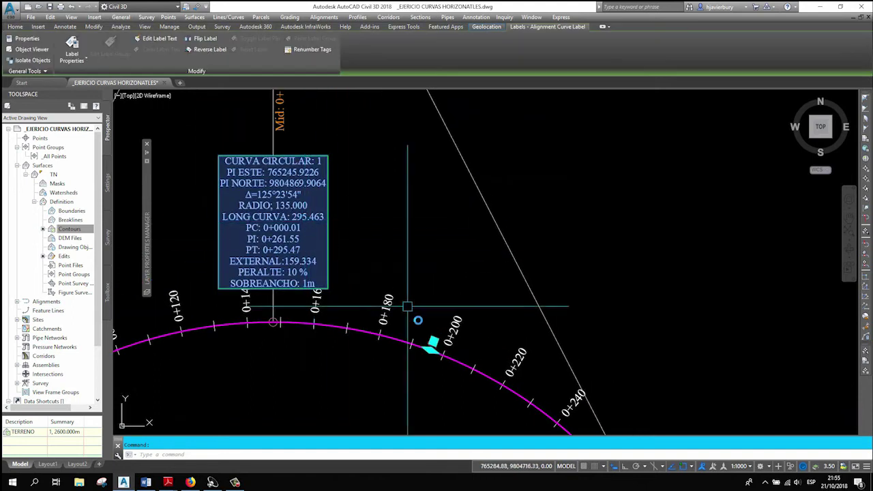
pyautogui.click(433, 342)
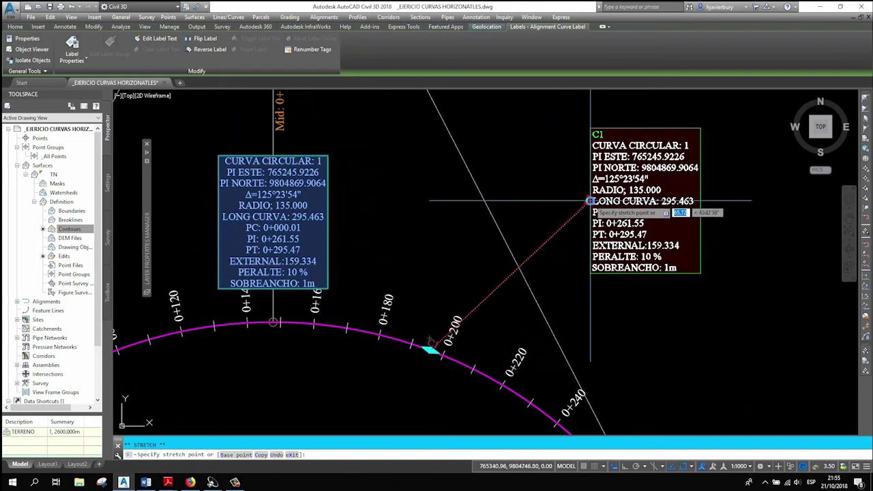
pyautogui.click(585, 199)
pyautogui.press('Escape')
# - Examine the curve data label, reading the deflection angle, radius, curve length, PC, PI, PT and external values
pyautogui.moveTo(645, 341); pyautogui.dragTo(514, 366, button='middle')
pyautogui.scroll(2, 530, 225)
pyautogui.moveTo(574, 285); pyautogui.dragTo(478, 310, button='middle')
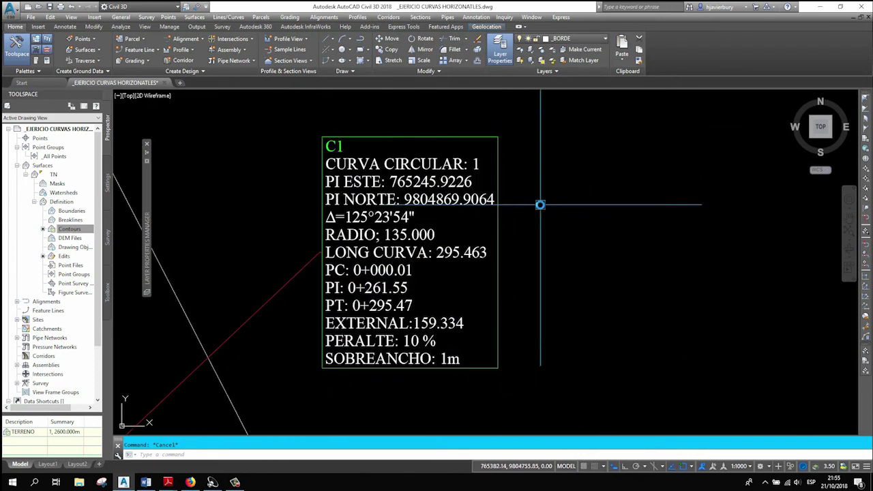
pyautogui.scroll(-5, 539, 205)
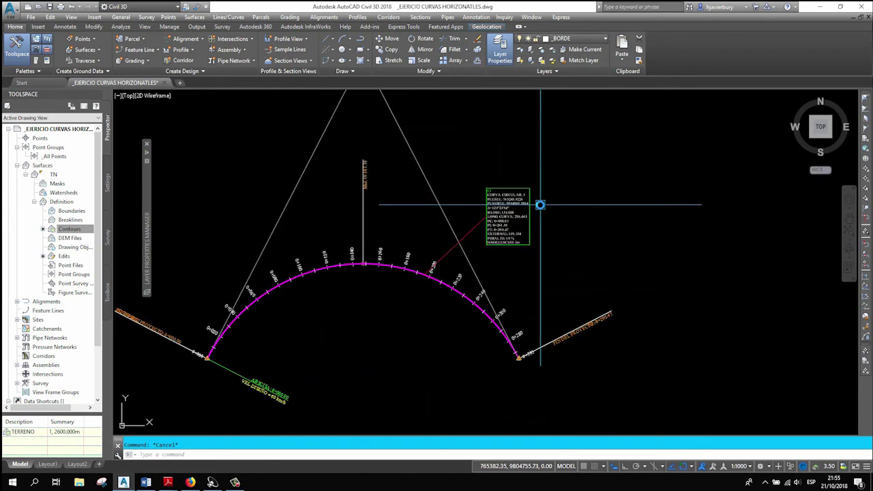
pyautogui.scroll(4, 551, 217)
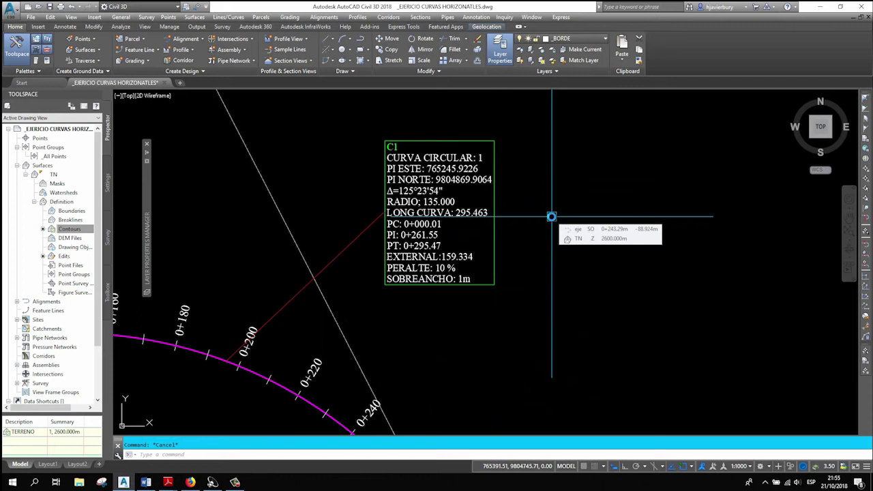
pyautogui.scroll(2, 455, 208)
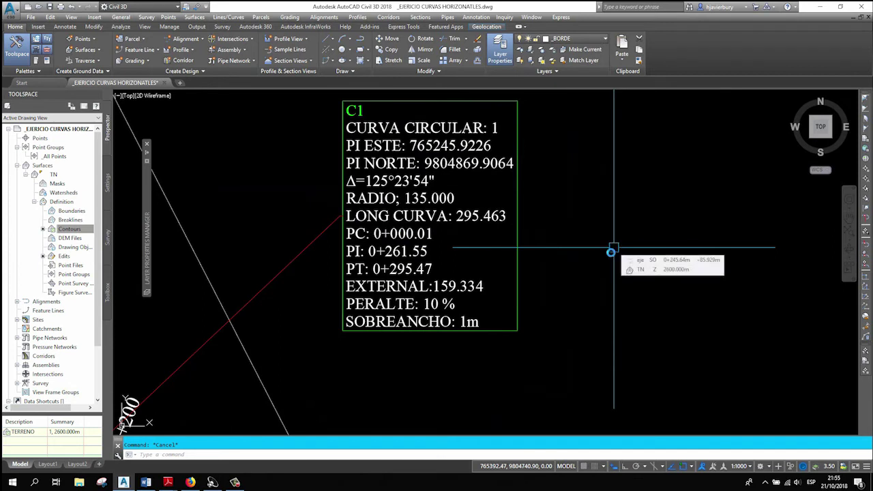
pyautogui.moveTo(510, 269); pyautogui.dragTo(557, 270, button='middle')
pyautogui.scroll(1, 440, 212)
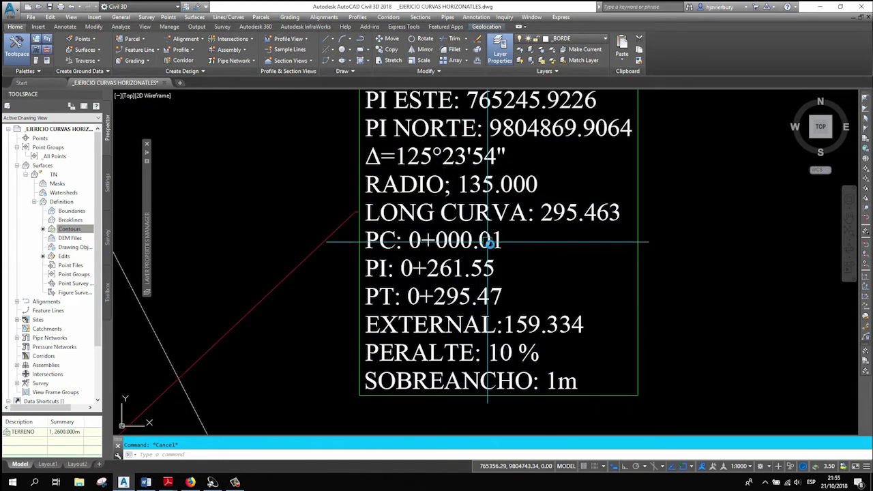
pyautogui.moveTo(490, 243); pyautogui.dragTo(403, 244, button='middle')
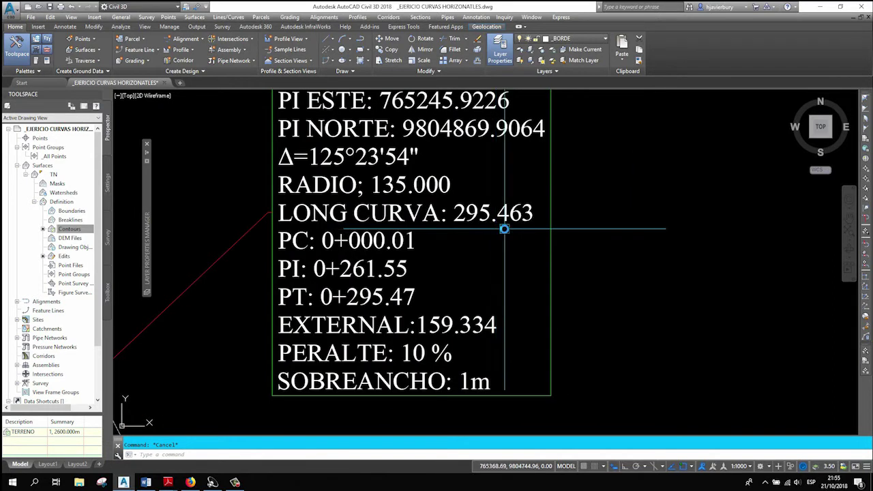
# - Switch to DATOS EJERCICIO.pdf and compare its curve length, tangent and external calculations with the curve data label
pyautogui.moveTo(171, 482)
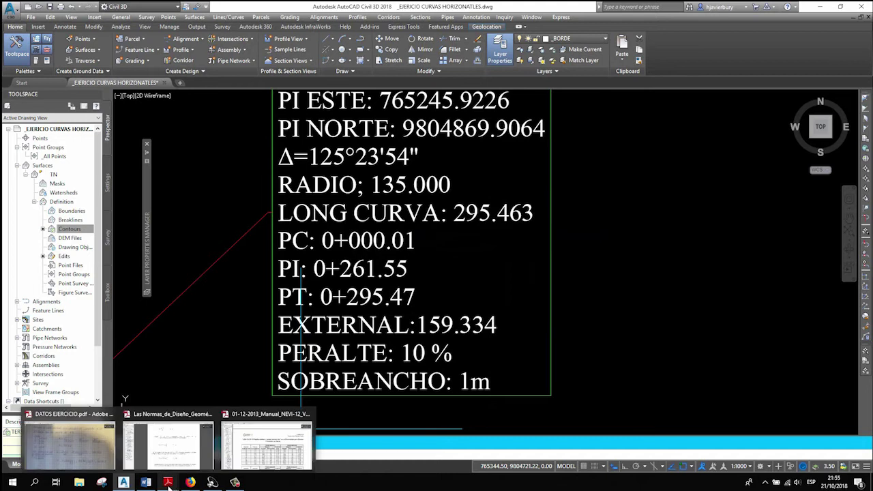
pyautogui.click(70, 444)
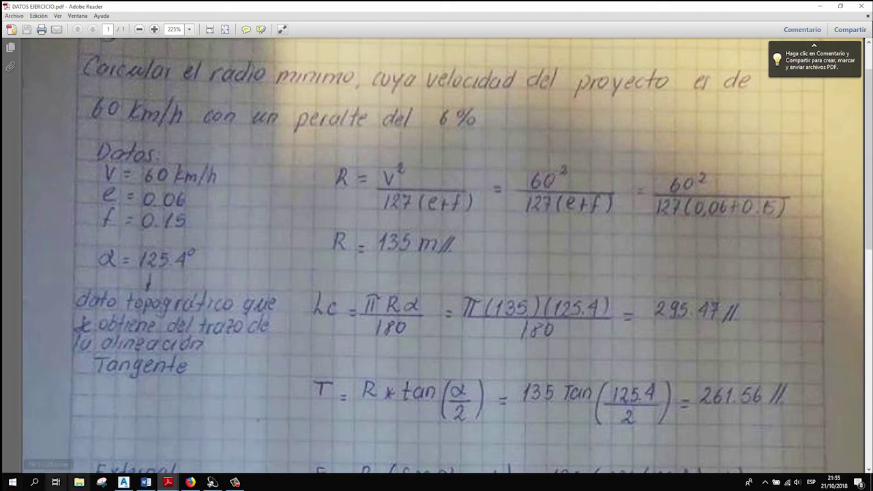
pyautogui.click(129, 481)
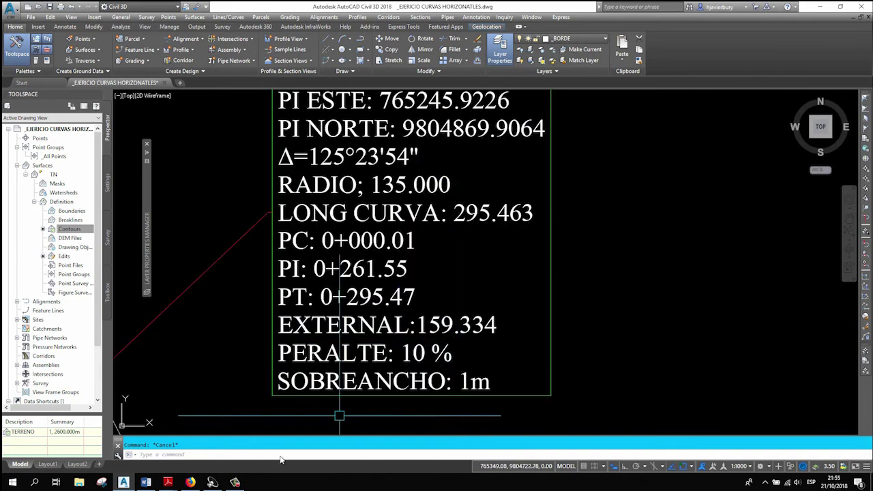
pyautogui.moveTo(165, 484)
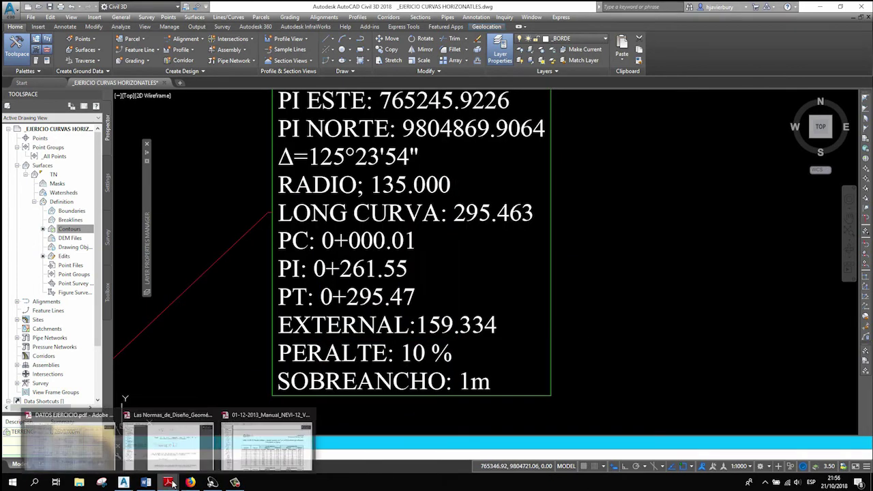
pyautogui.click(82, 458)
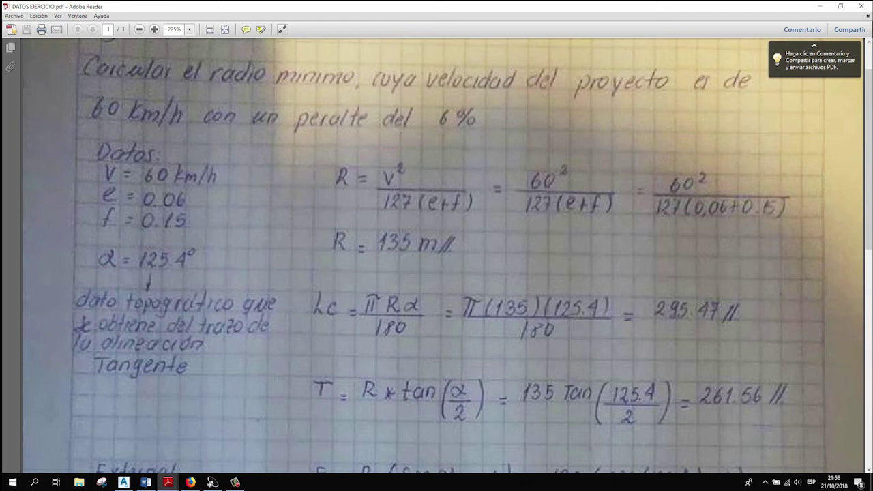
pyautogui.scroll(-5, 436, 255)
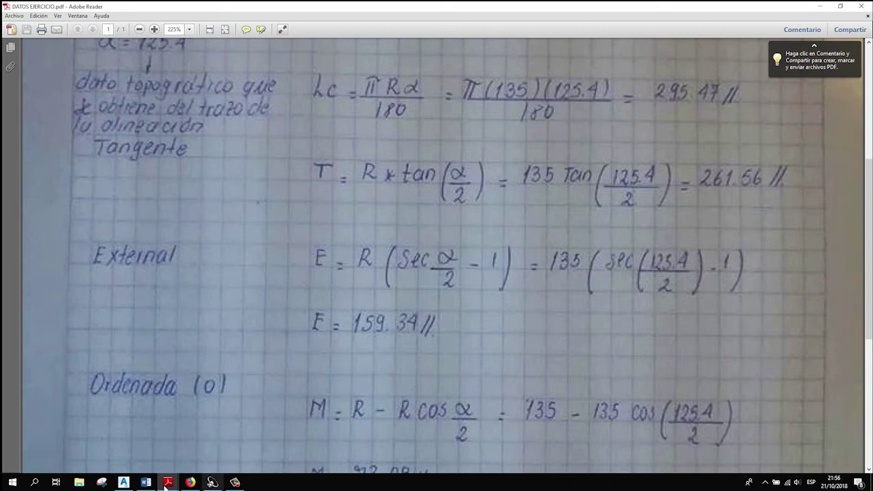
# - Switch to AutoCAD Civil 3D and examine the warning marker at the alignment's start point
pyautogui.click(123, 482)
pyautogui.scroll(-8, 386, 306)
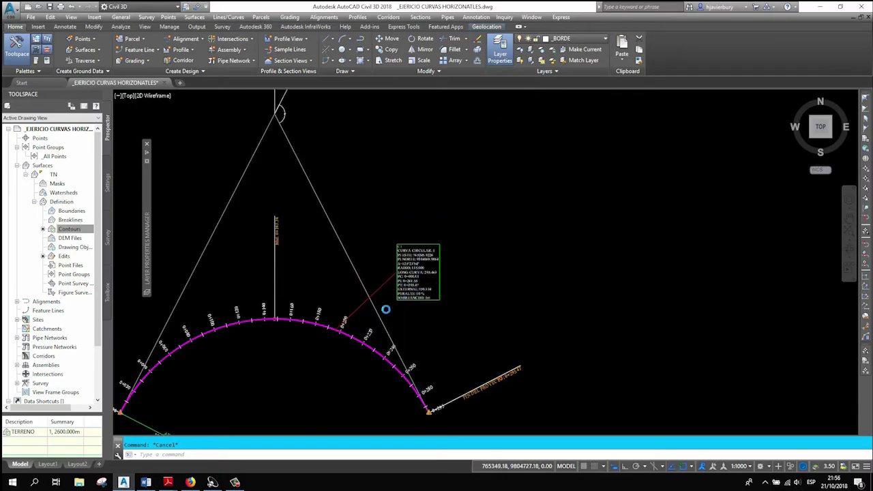
pyautogui.scroll(10, 327, 259)
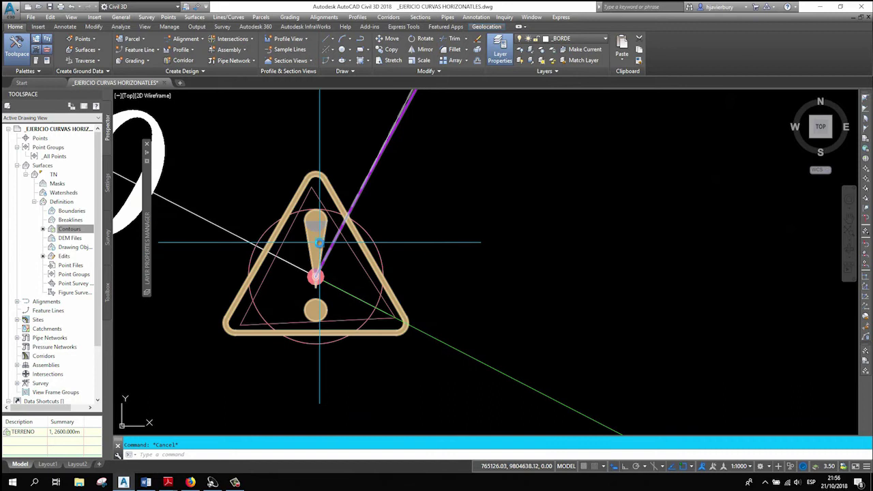
pyautogui.scroll(1, 356, 318)
pyautogui.scroll(-8, 391, 250)
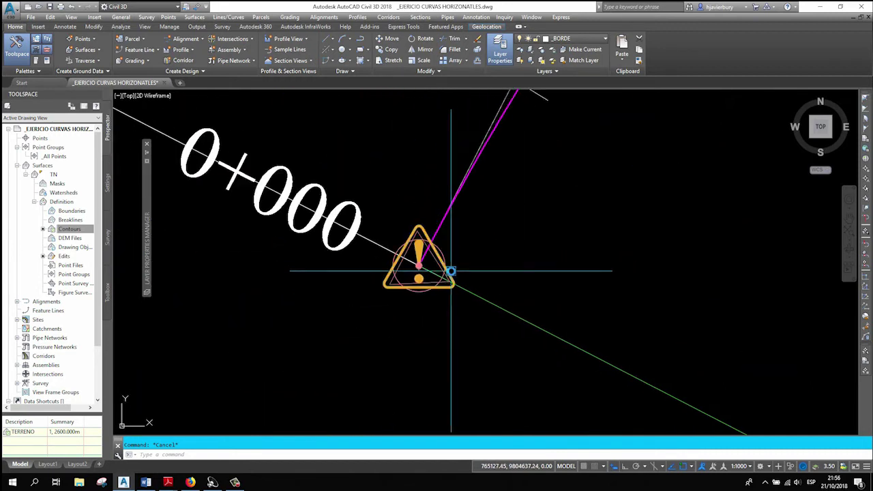
pyautogui.click(444, 270)
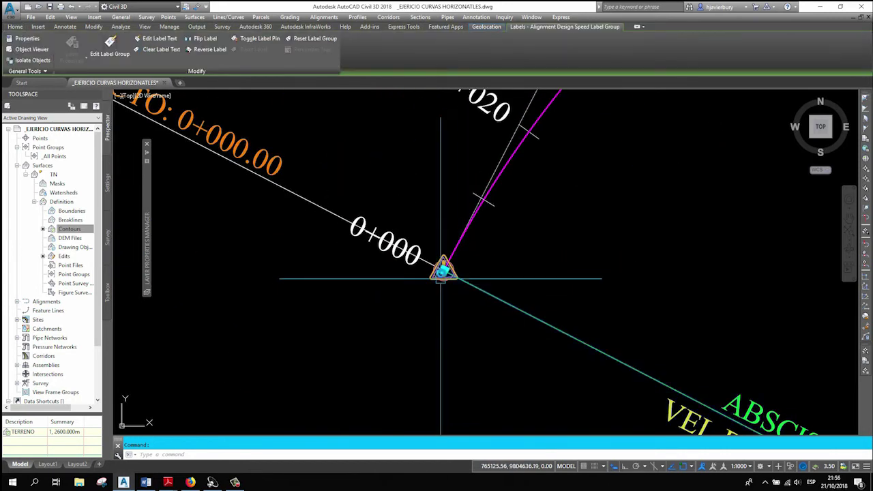
pyautogui.scroll(-3, 444, 270)
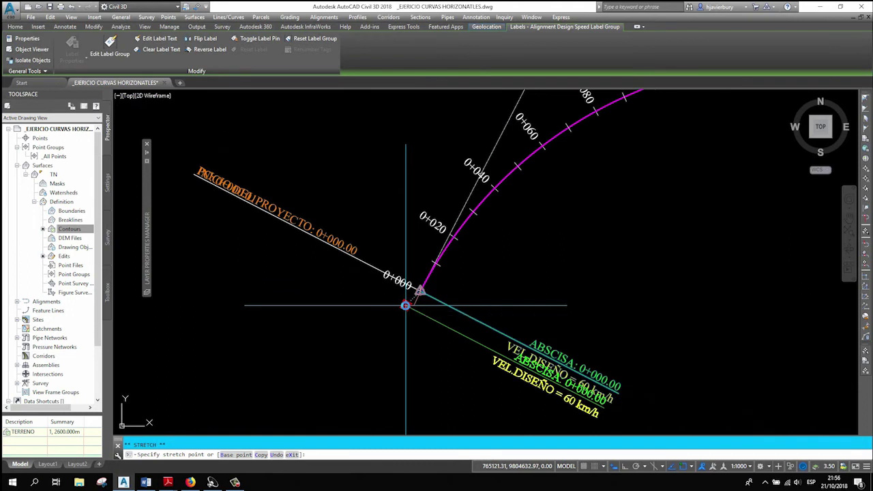
pyautogui.press('Escape')
# - Move the PC geometry point label down and to the left of the alignment's start point so it has a leader
pyautogui.click(327, 238)
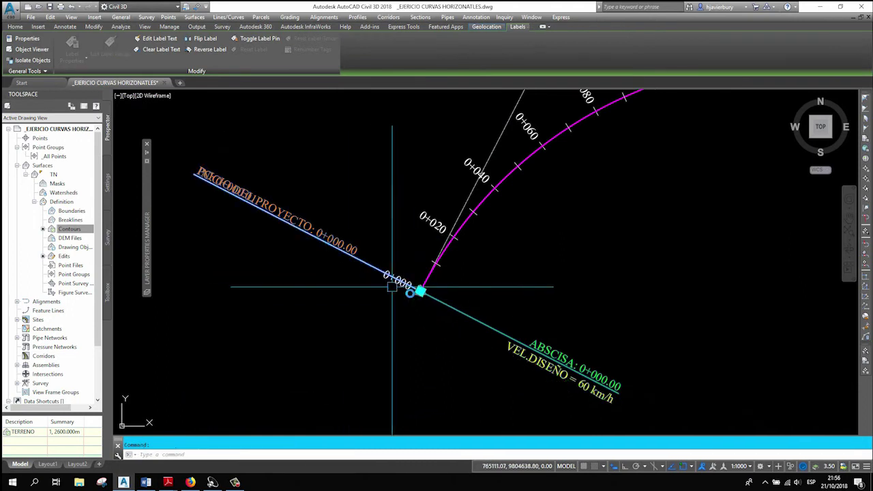
pyautogui.scroll(2, 413, 286)
pyautogui.click(423, 290)
pyautogui.press('Escape')
pyautogui.press('Escape')
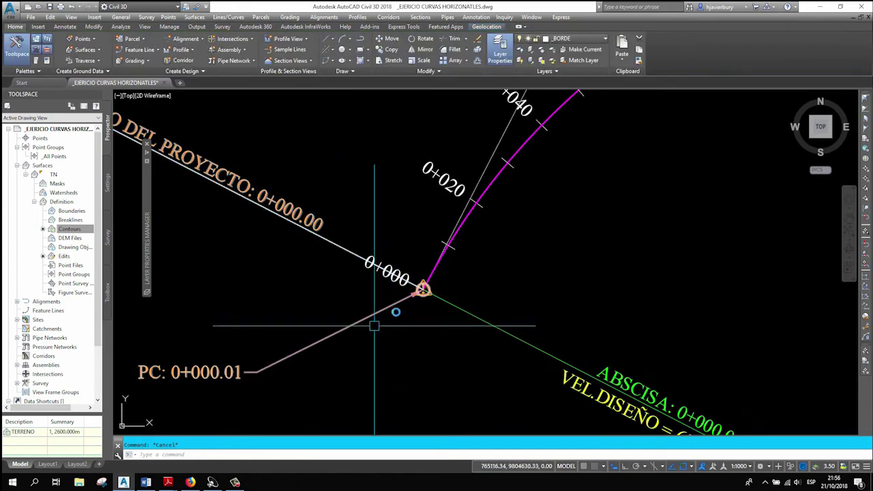
# - Select the alignment and examine its start point inside the warning marker
pyautogui.scroll(5, 432, 293)
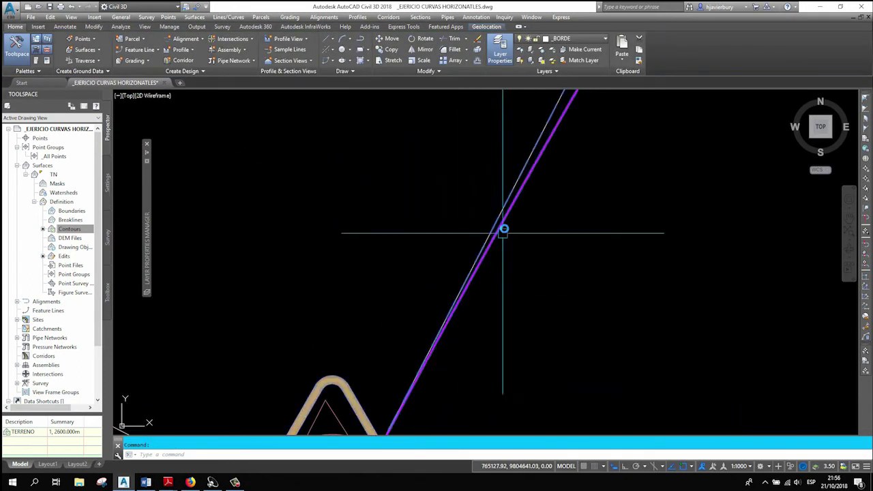
pyautogui.click(503, 233)
pyautogui.scroll(4, 442, 278)
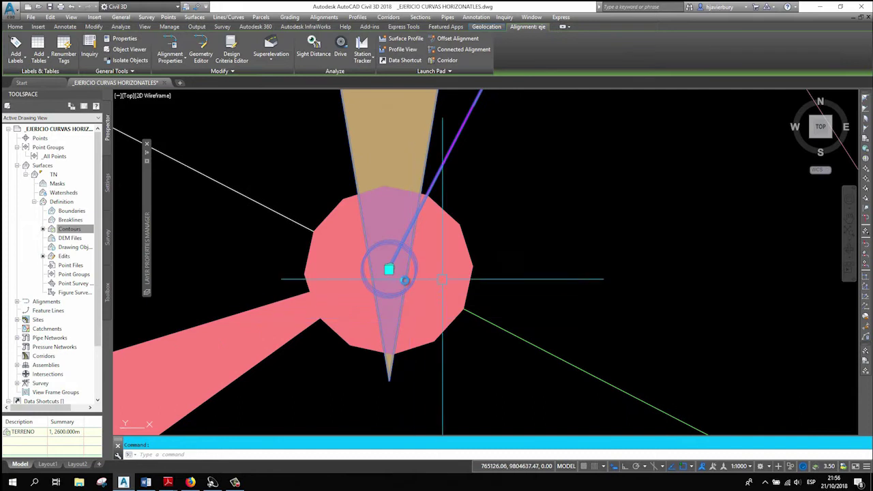
pyautogui.scroll(5, 404, 279)
pyautogui.scroll(-10, 477, 266)
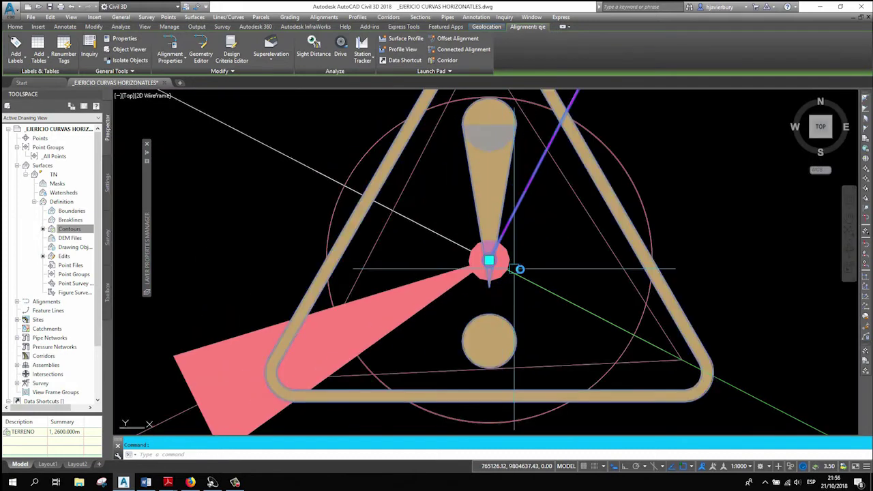
pyautogui.press('Escape')
# - Move the INICIO DEL PROYECTO label up and to the left of the alignment's start point so it has a leader
pyautogui.click(467, 252)
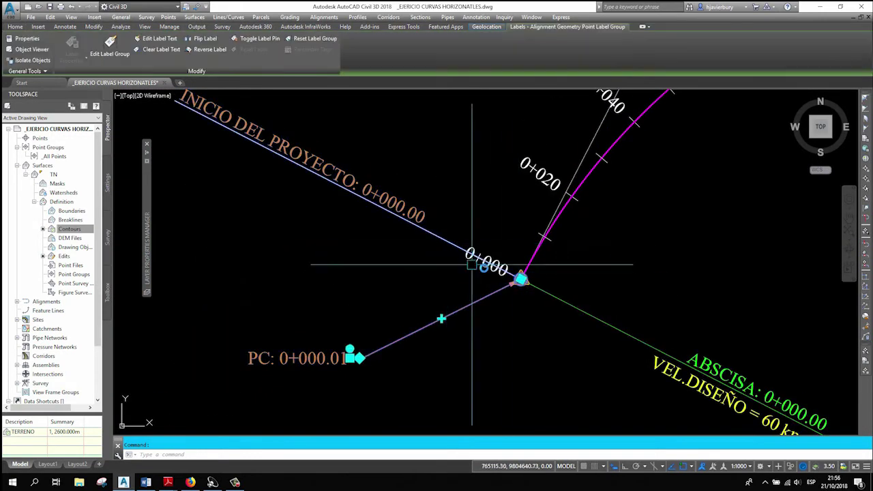
pyautogui.click(520, 278)
pyautogui.click(325, 225)
pyautogui.press('Escape')
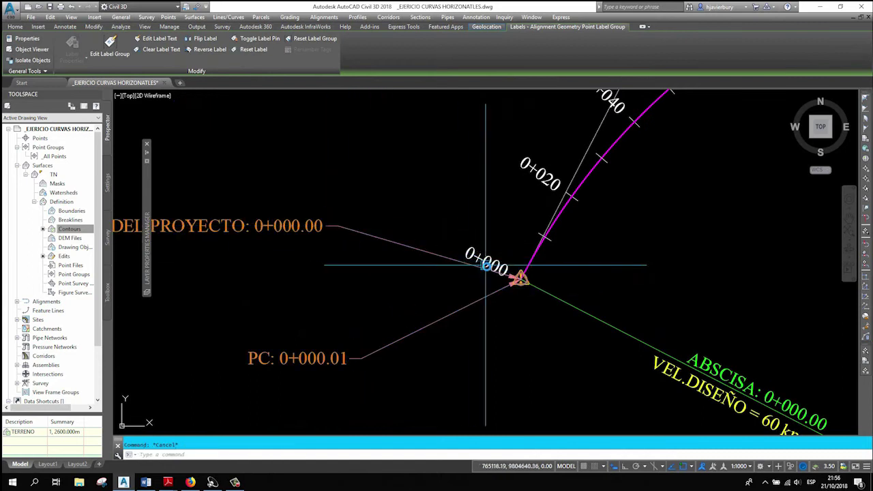
# - Turn object snap off and stretch the curve's start grip onto the alignment's start point
pyautogui.scroll(10, 505, 271)
pyautogui.scroll(5, 562, 334)
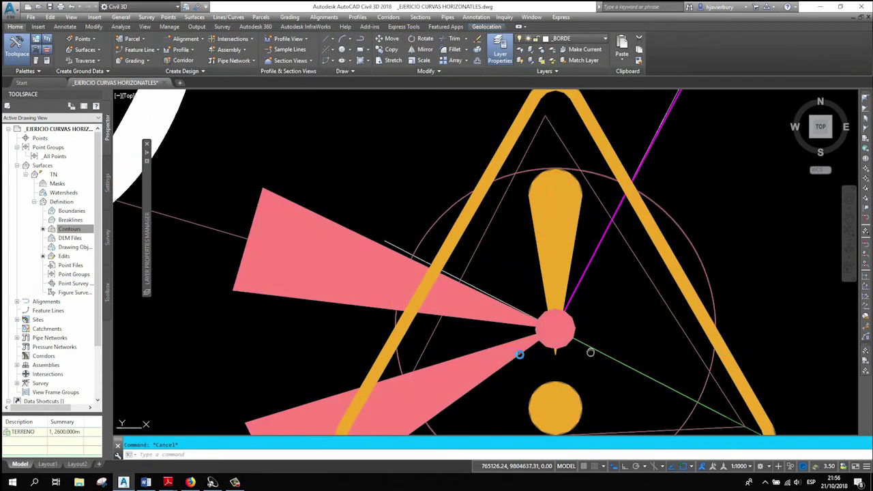
pyautogui.click(473, 256)
pyautogui.scroll(-5, 468, 253)
pyautogui.scroll(12, 463, 273)
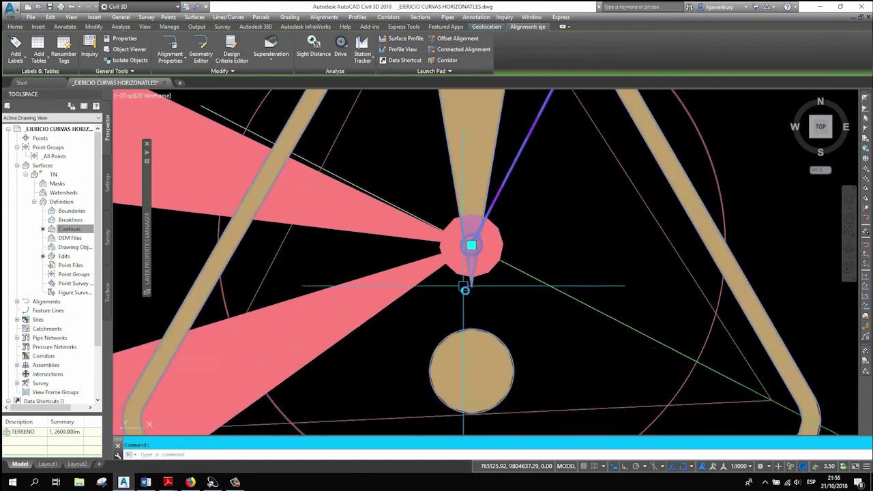
pyautogui.scroll(5, 455, 178)
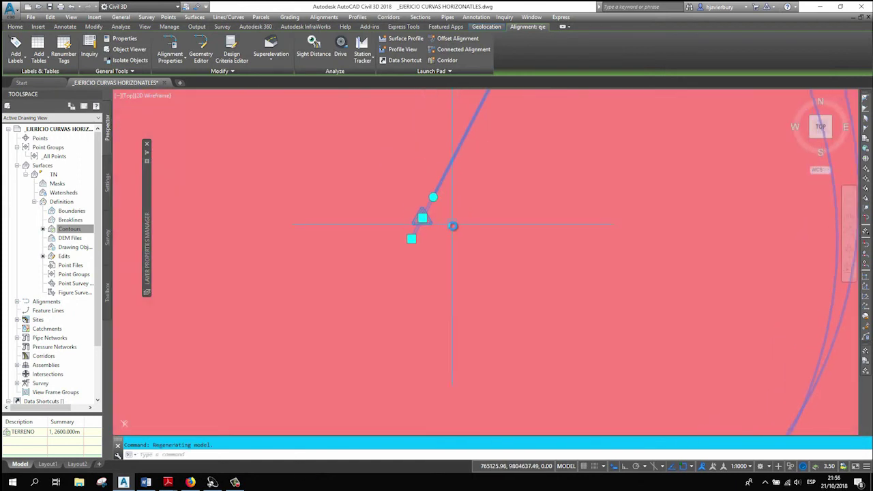
pyautogui.click(433, 196)
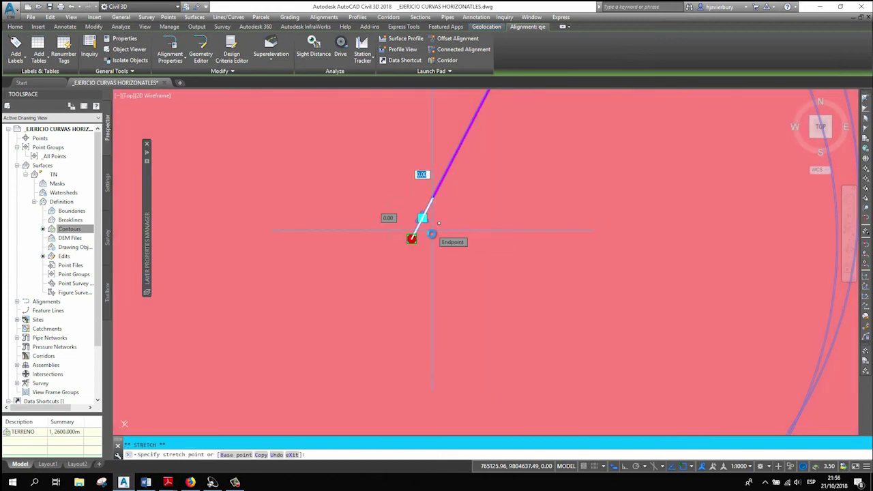
pyautogui.press('Escape')
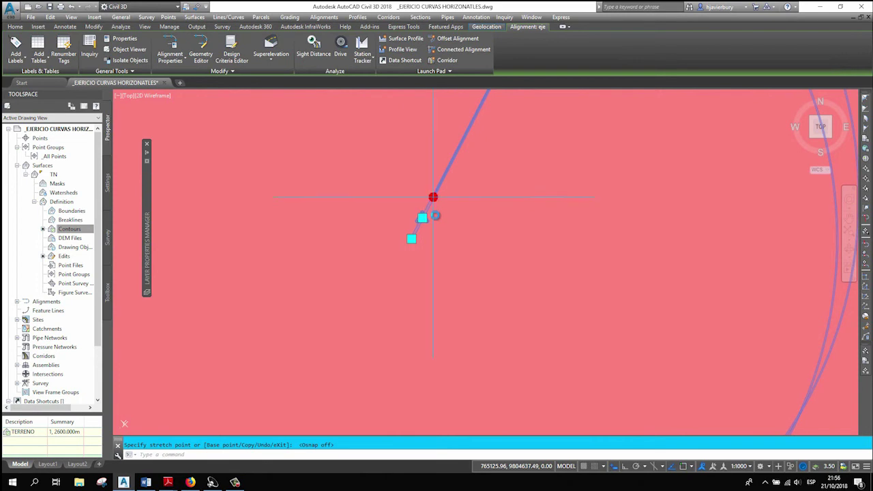
pyautogui.click(433, 197)
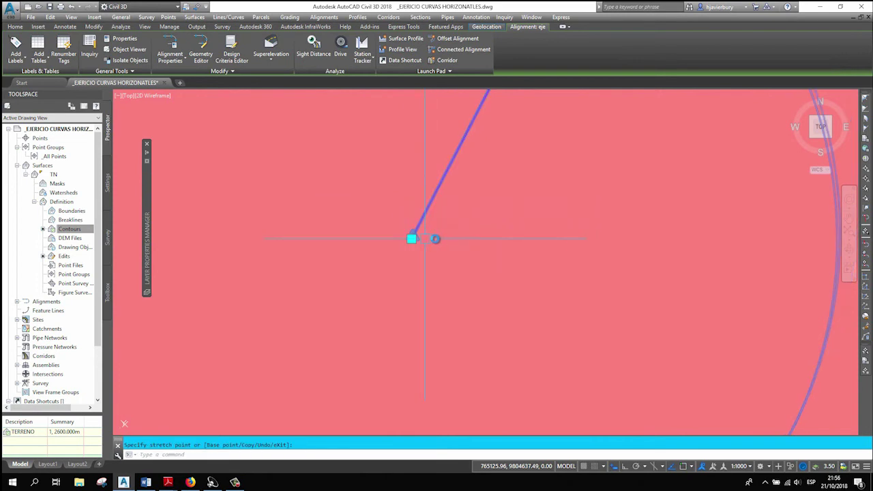
pyautogui.press('Escape')
# - Examine the start point, the curve data label's radius, stations and external, and the complete labelled curve
pyautogui.scroll(-10, 356, 275)
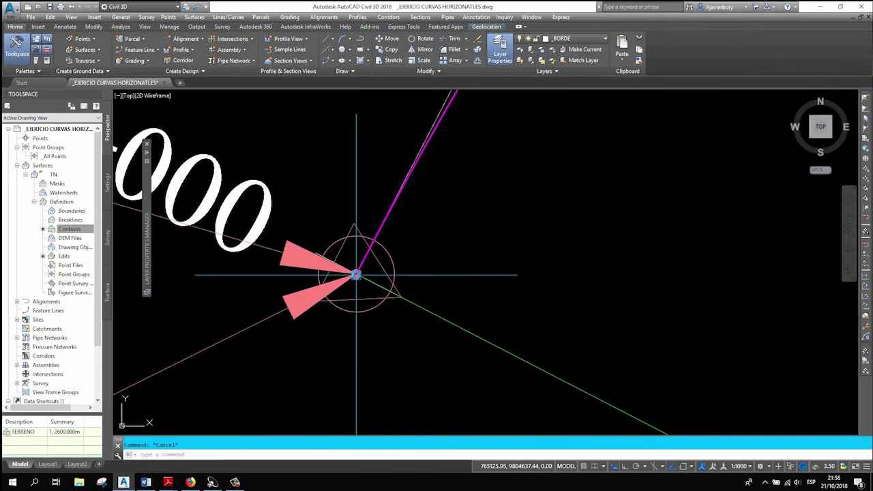
pyautogui.scroll(6, 370, 254)
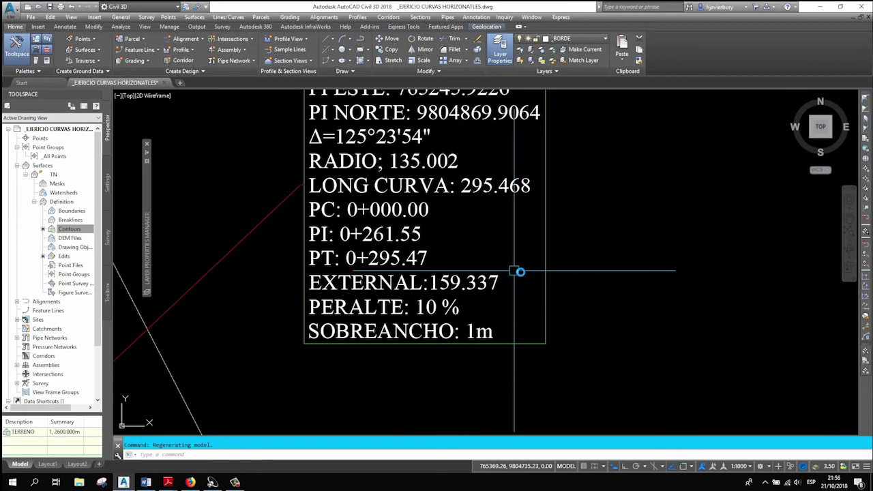
pyautogui.moveTo(415, 255); pyautogui.dragTo(415, 307, button='middle')
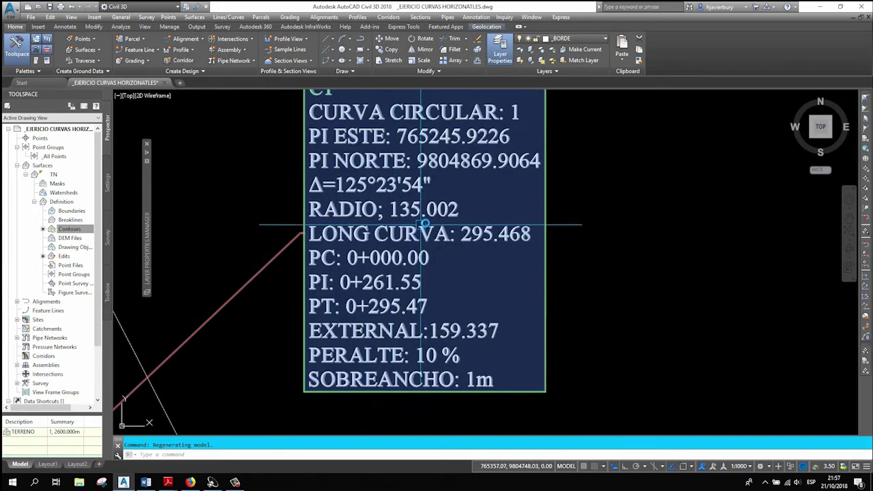
pyautogui.scroll(-5, 425, 223)
pyautogui.moveTo(400, 289); pyautogui.dragTo(505, 302, button='middle')
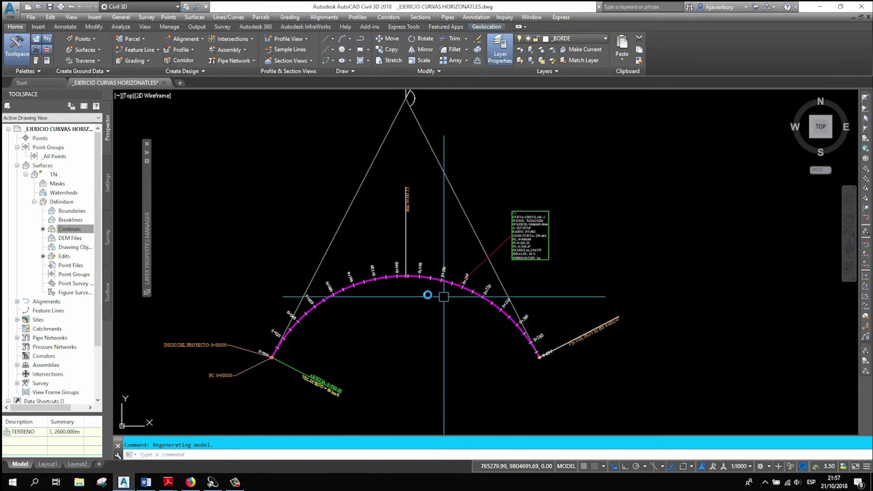
pyautogui.scroll(5, 426, 293)
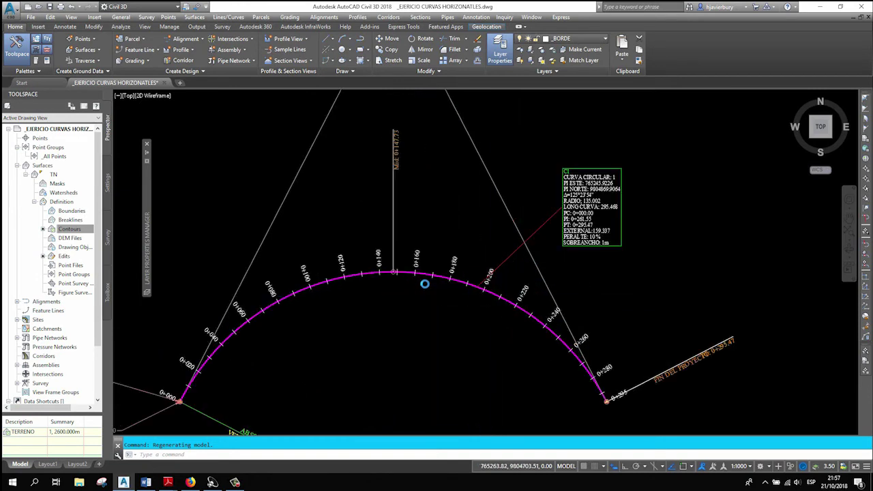
# - Add a curve table for the alignment with the TABLA DE CURVAS style and the _CURVA label style applied, placed below the curve
pyautogui.click(423, 260)
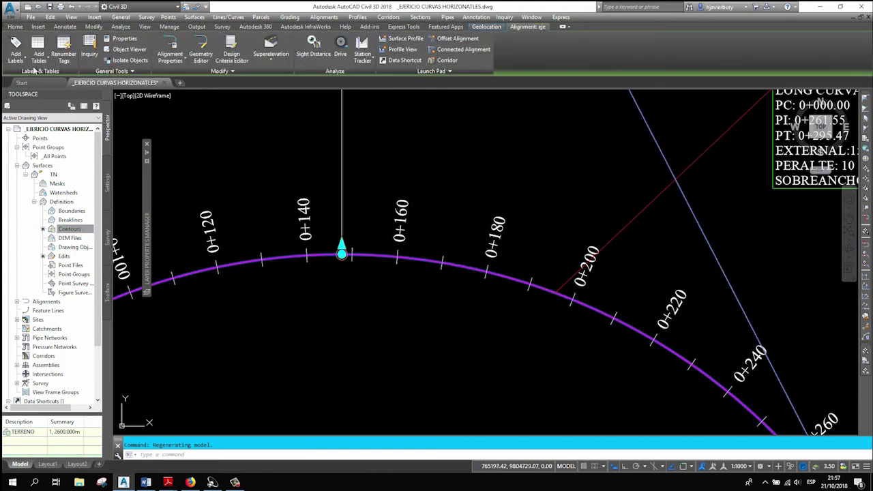
pyautogui.click(39, 60)
pyautogui.click(56, 93)
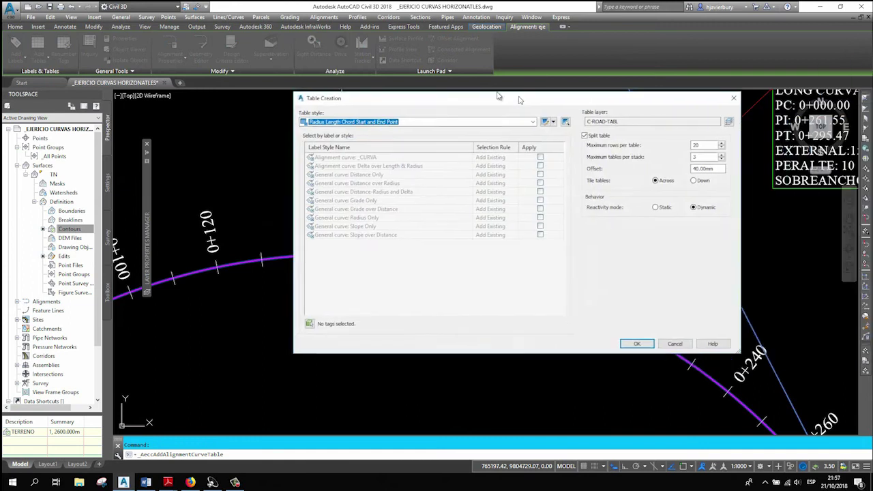
pyautogui.click(386, 118)
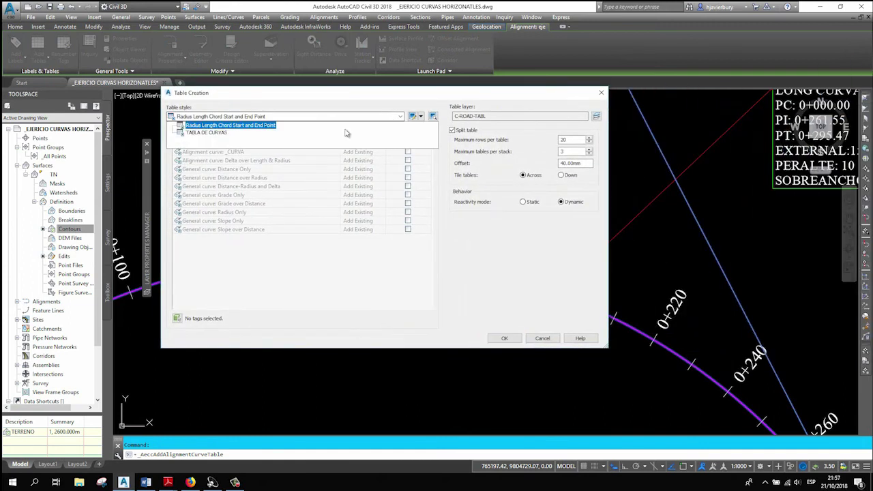
pyautogui.click(208, 133)
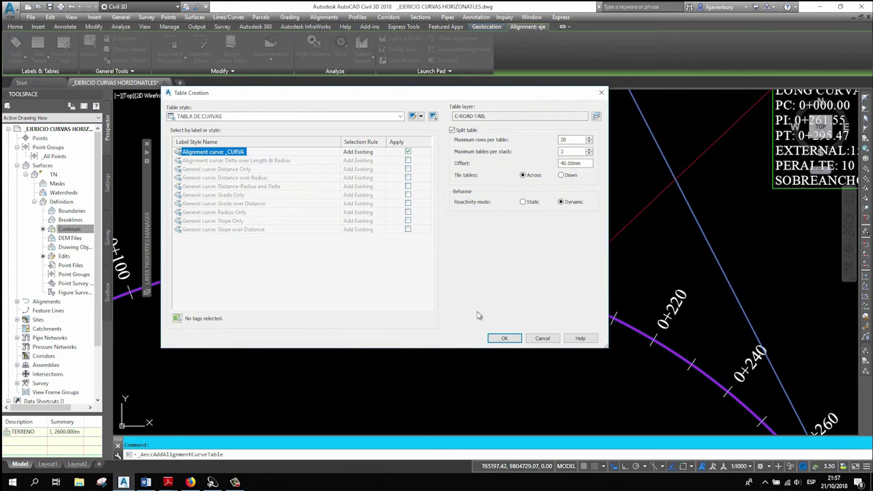
pyautogui.click(504, 338)
pyautogui.scroll(-6, 450, 287)
pyautogui.scroll(2, 354, 246)
pyautogui.scroll(2, 307, 231)
pyautogui.click(324, 175)
# - Read the curve table, switch to DATOS EJERCICIO.pdf and compare its deflection angle, radius and curve length calculations
pyautogui.scroll(5, 409, 220)
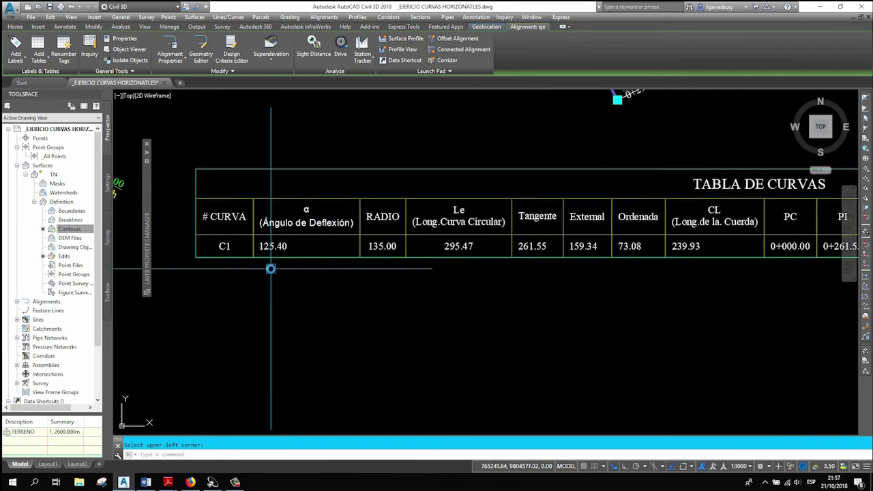
pyautogui.scroll(-2, 271, 268)
pyautogui.scroll(1, 312, 307)
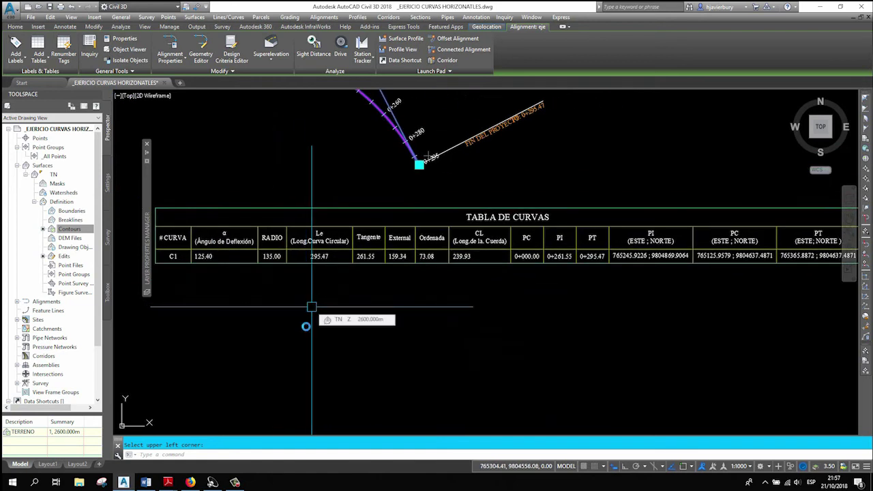
pyautogui.moveTo(168, 481)
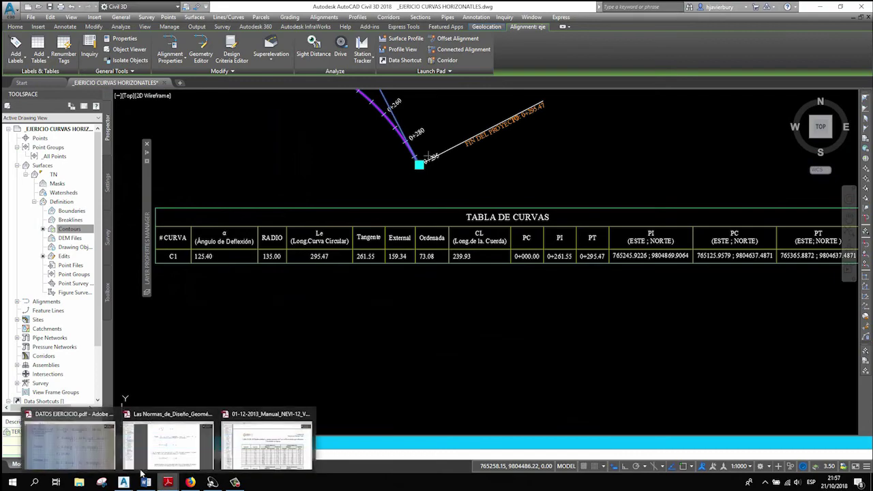
pyautogui.click(72, 443)
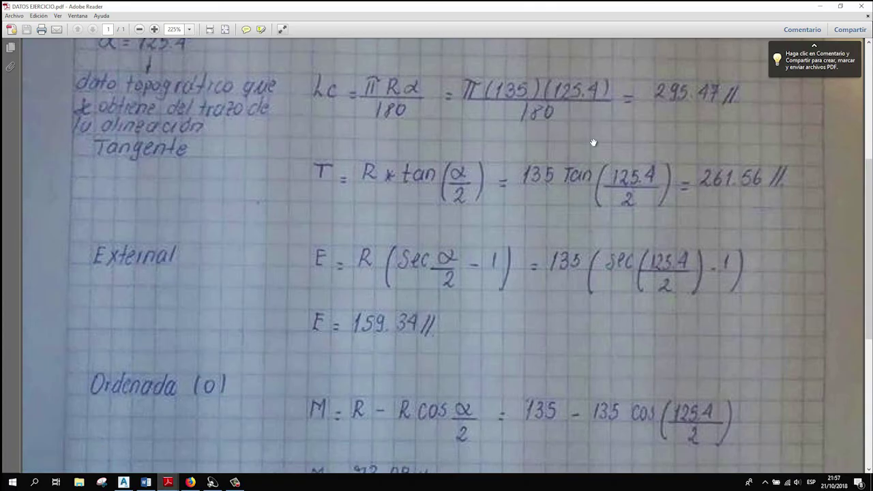
pyautogui.scroll(3, 567, 184)
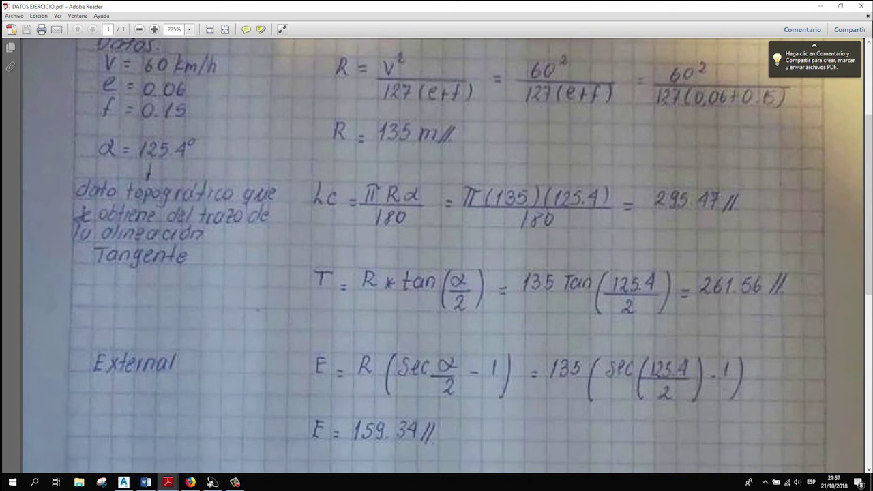
pyautogui.scroll(1, 412, 147)
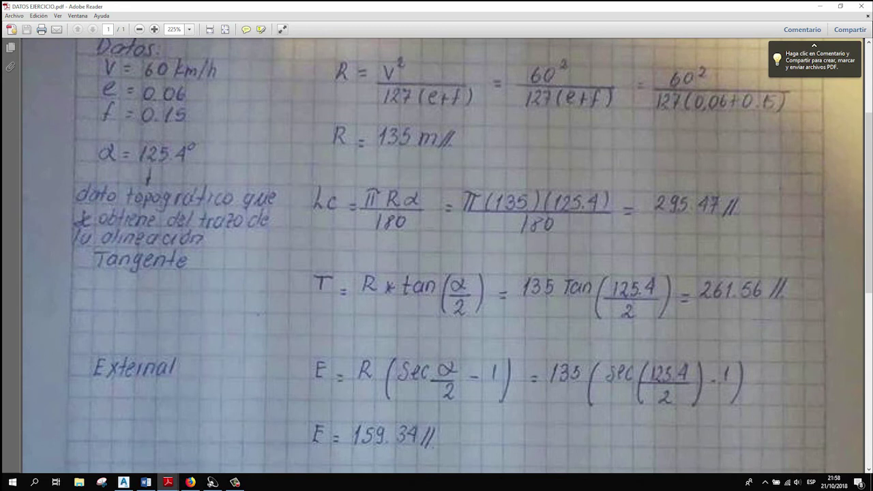
# - Switch to AutoCAD Civil 3D, read the table's curve length and tangent, and check them against DATOS EJERCICIO.pdf
pyautogui.click(123, 482)
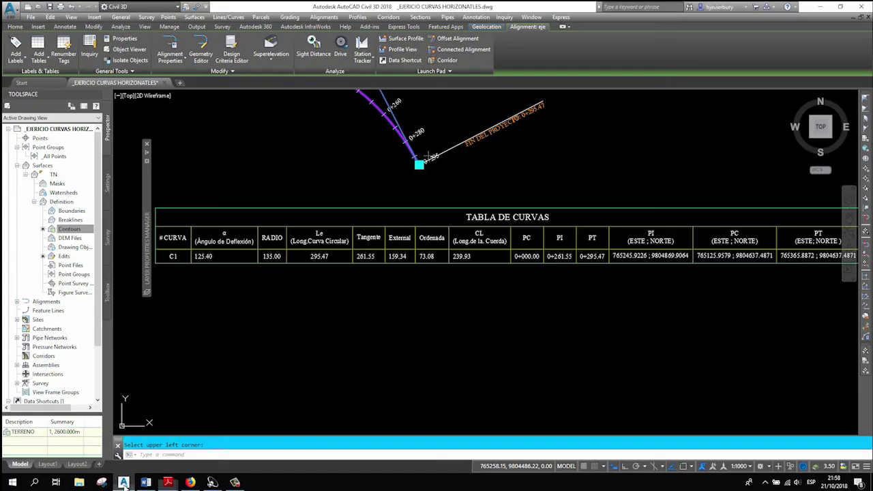
pyautogui.scroll(2, 316, 266)
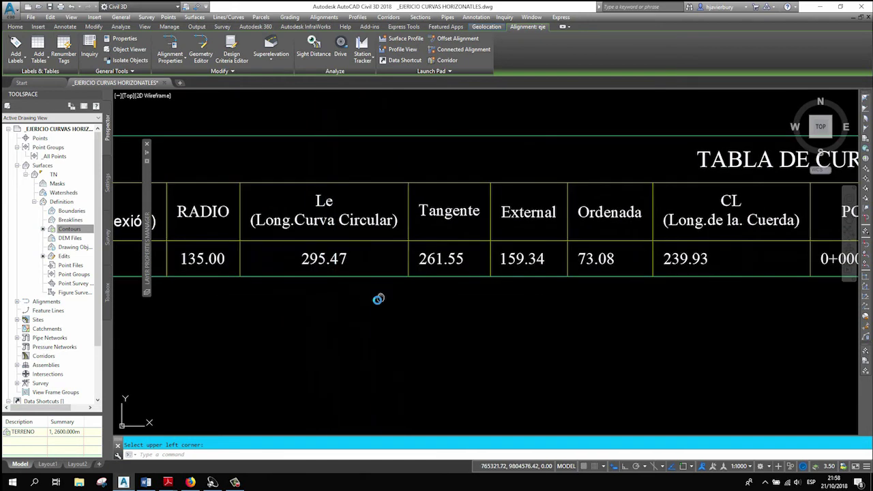
pyautogui.moveTo(382, 297); pyautogui.dragTo(282, 321, button='middle')
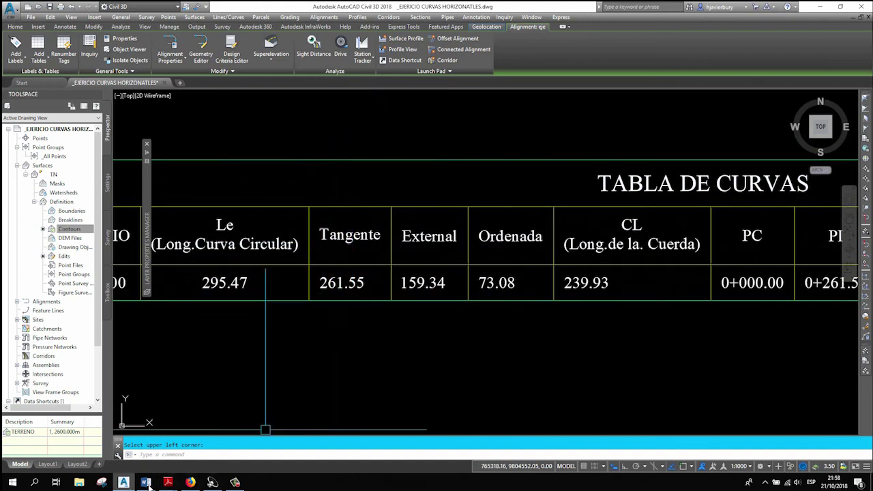
pyautogui.moveTo(168, 482)
pyautogui.click(62, 443)
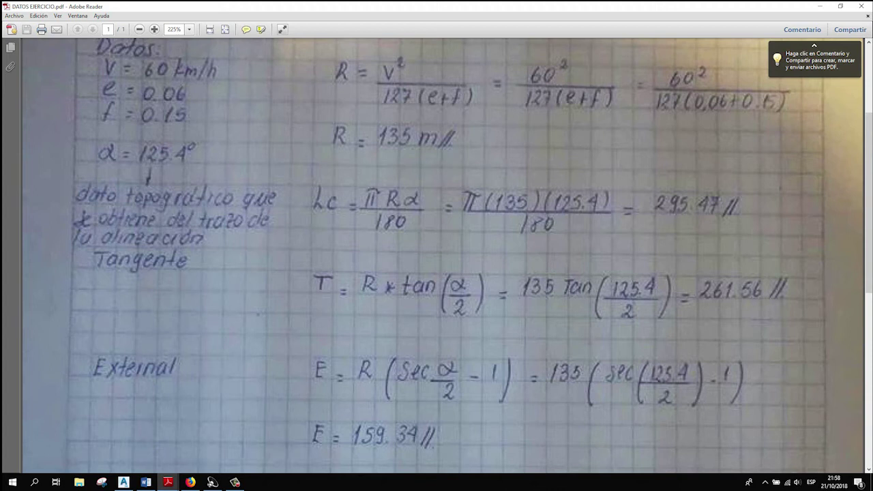
pyautogui.scroll(1, 706, 297)
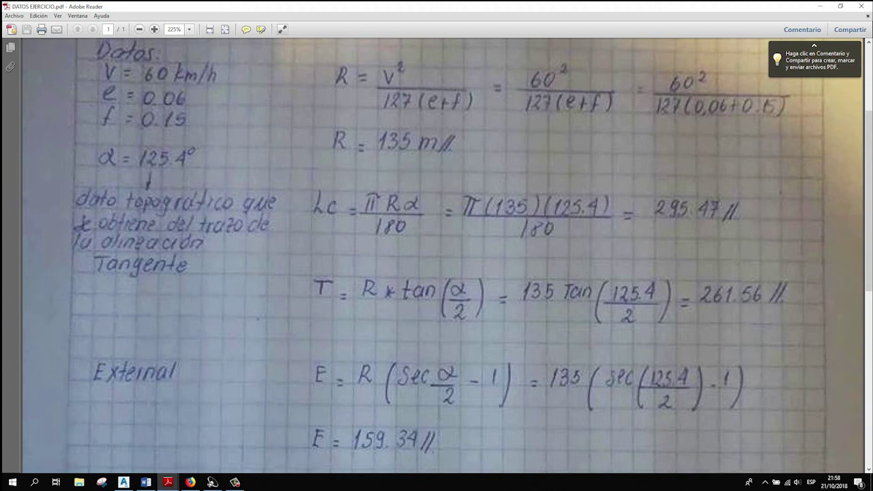
# - Switch to AutoCAD Civil 3D, read the table's external, and check it against the External calculation in DATOS EJERCICIO.pdf
pyautogui.click(133, 482)
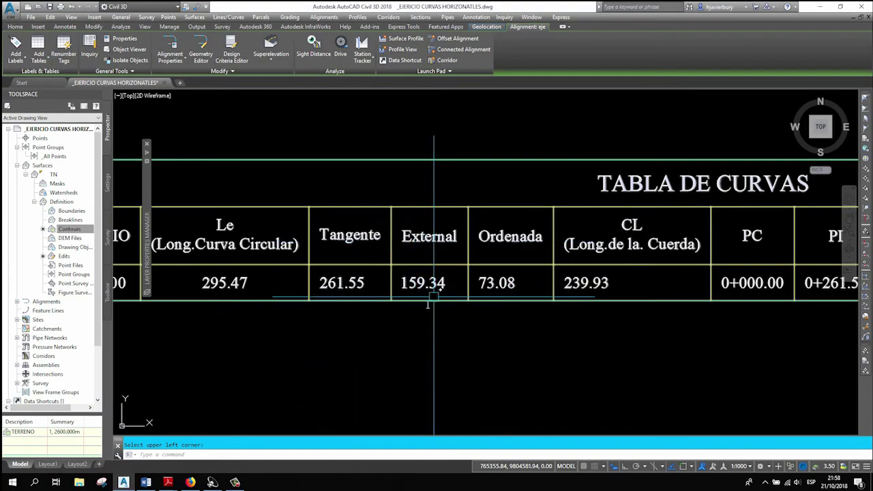
pyautogui.moveTo(168, 482)
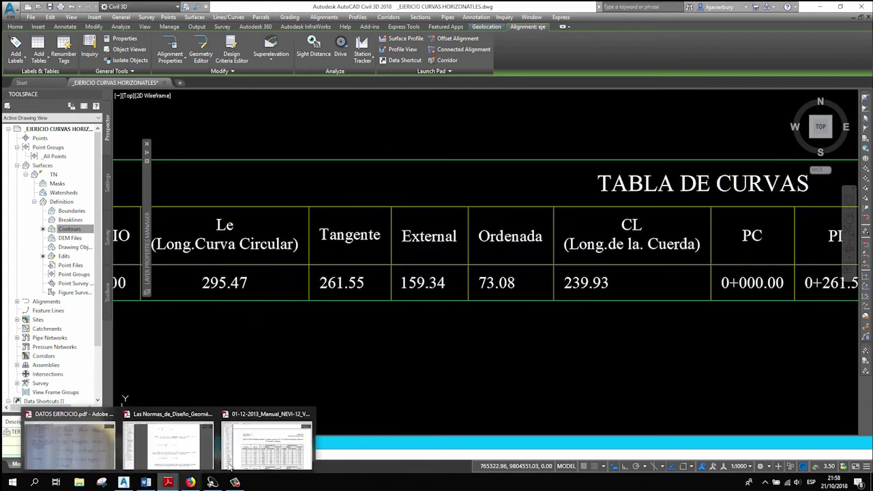
pyautogui.click(68, 443)
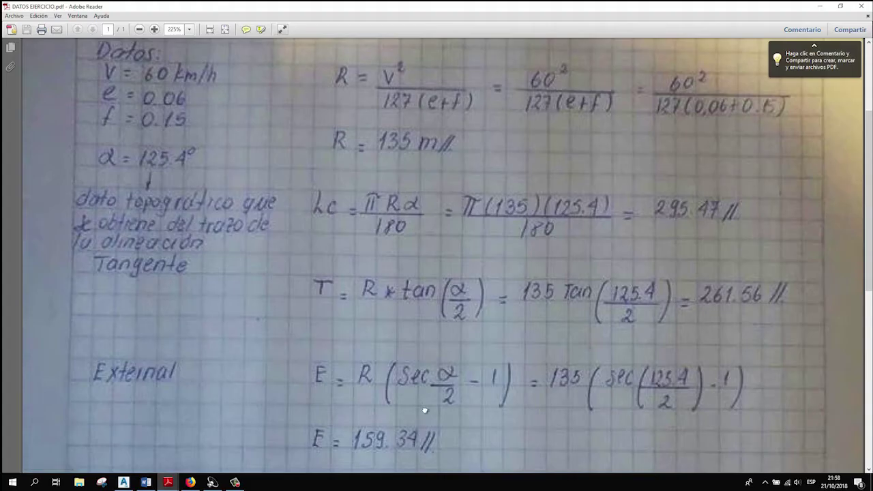
pyautogui.scroll(-3, 426, 341)
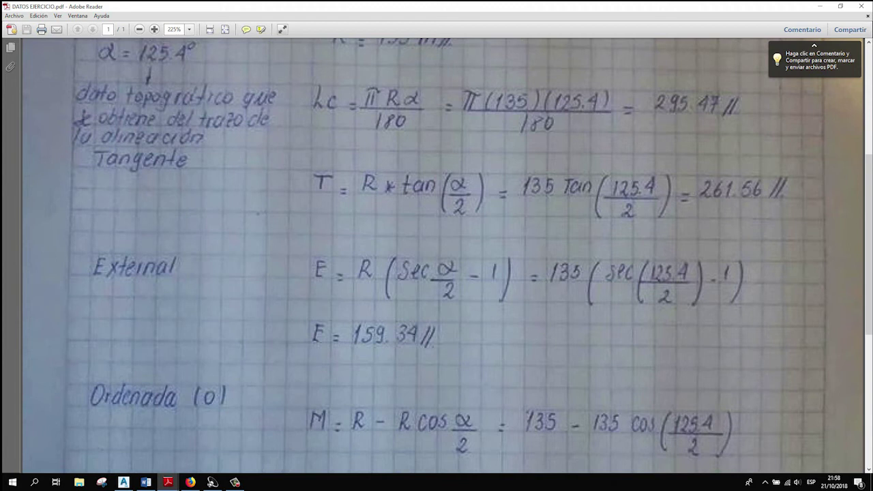
pyautogui.scroll(-5, 432, 386)
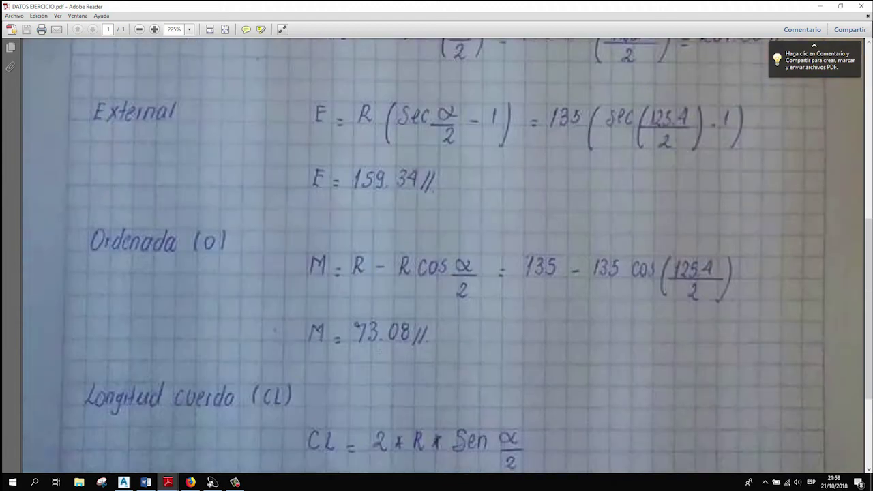
# - Compare the curve table's ordinate and chord length in AutoCAD Civil 3D with the calculations in DATOS EJERCICIO.pdf
pyautogui.click(123, 482)
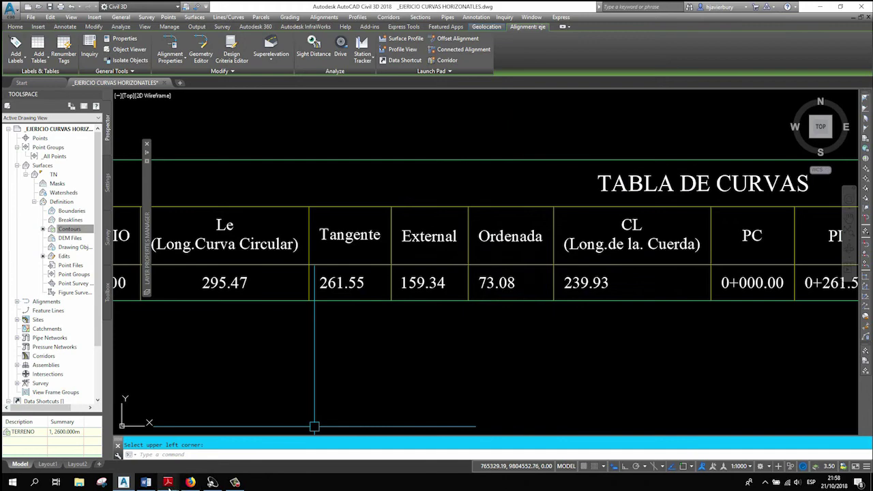
pyautogui.moveTo(168, 482)
pyautogui.click(69, 444)
pyautogui.scroll(-5, 345, 201)
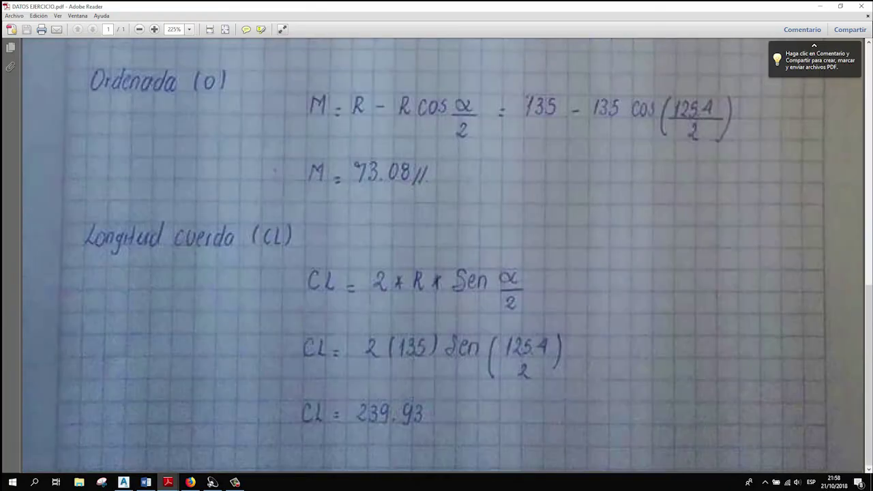
pyautogui.click(123, 482)
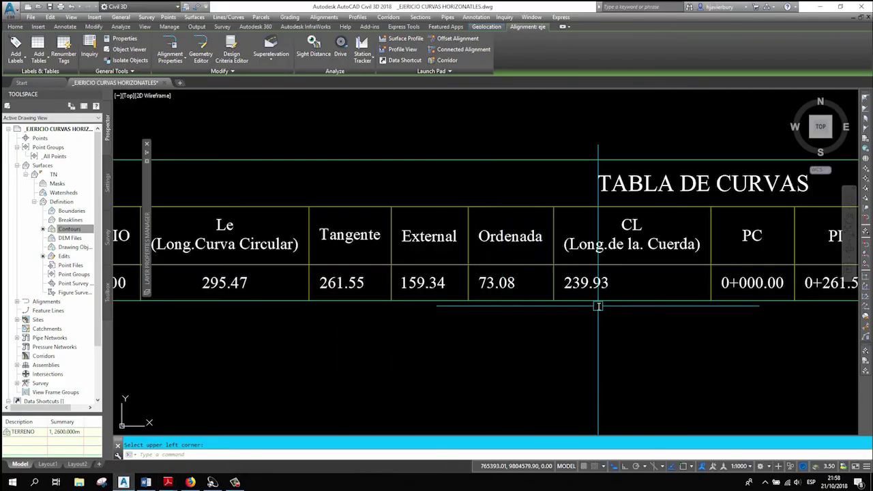
pyautogui.press('Return')
pyautogui.click(550, 338)
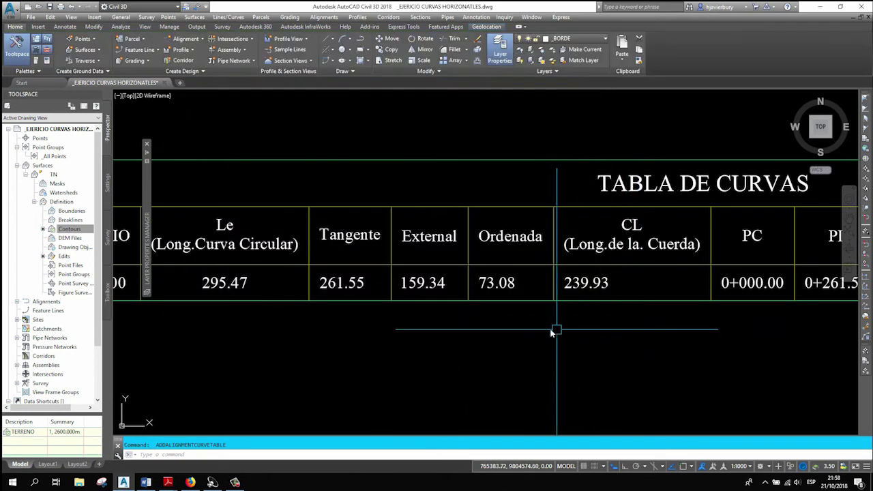
# - Read the curve table's PC, PI and PT stations and their east and north coordinates
pyautogui.scroll(-2, 623, 327)
pyautogui.scroll(2, 631, 328)
pyautogui.moveTo(651, 329); pyautogui.dragTo(466, 353, button='middle')
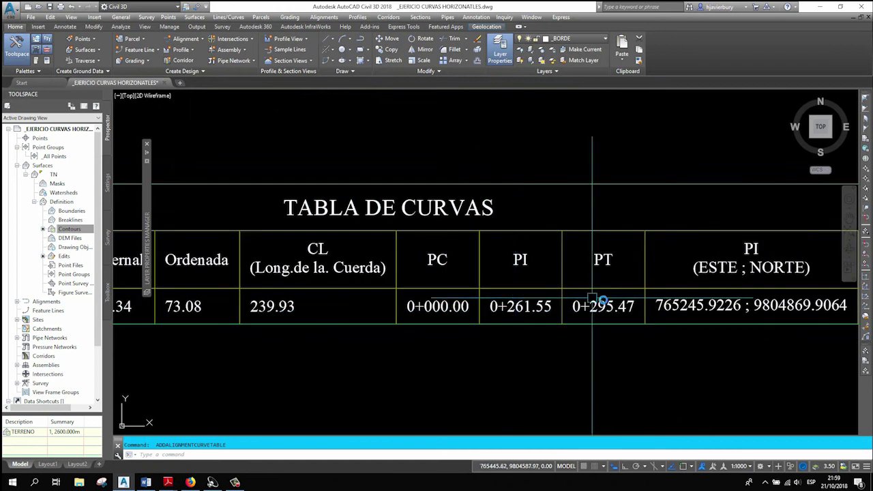
pyautogui.moveTo(674, 348); pyautogui.dragTo(466, 360, button='middle')
pyautogui.moveTo(620, 358); pyautogui.dragTo(380, 347, button='middle')
pyautogui.scroll(-2, 437, 347)
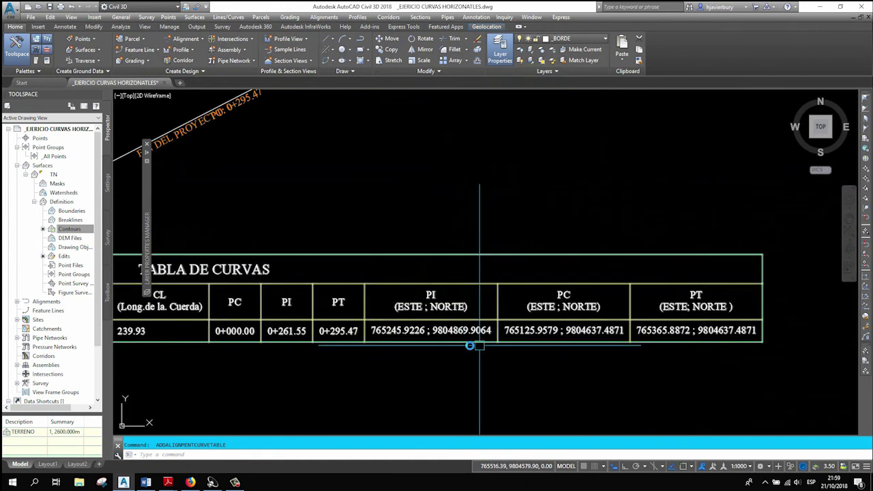
pyautogui.scroll(2, 443, 339)
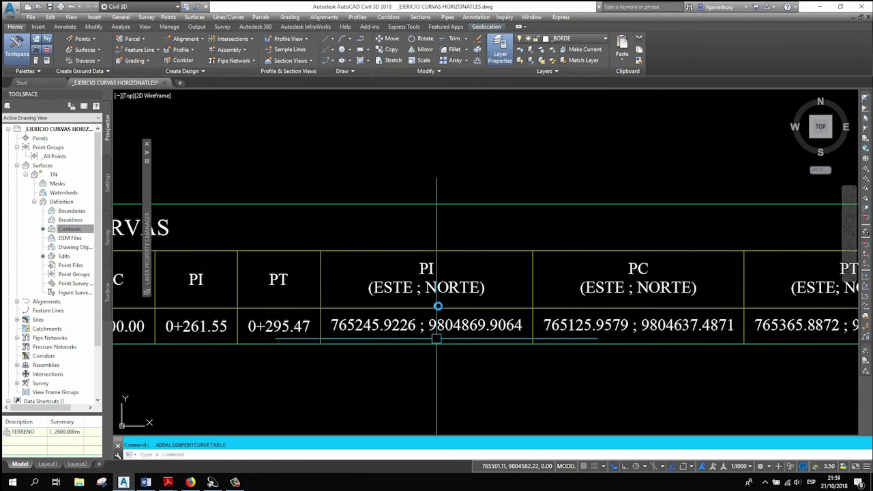
# - Examine the complete labelled curve together with its curve table and the table's individual elements
pyautogui.scroll(-5, 564, 302)
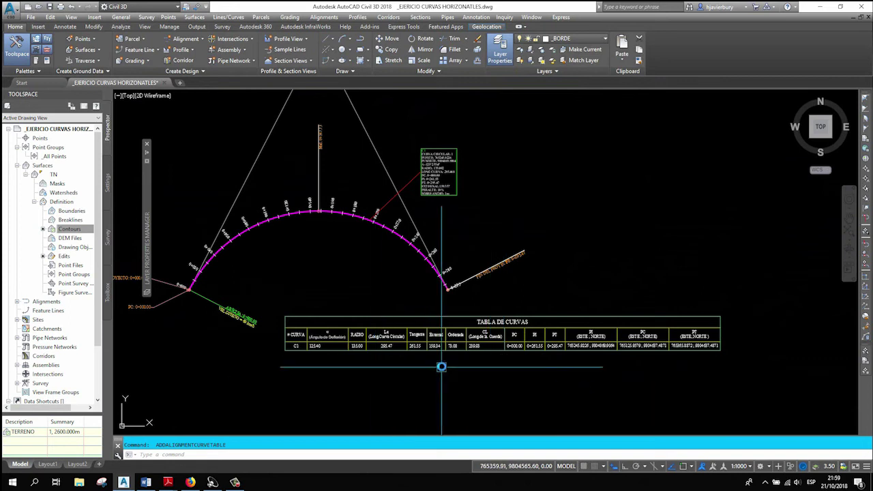
pyautogui.scroll(2, 431, 372)
pyautogui.moveTo(429, 372); pyautogui.dragTo(456, 369, button='middle')
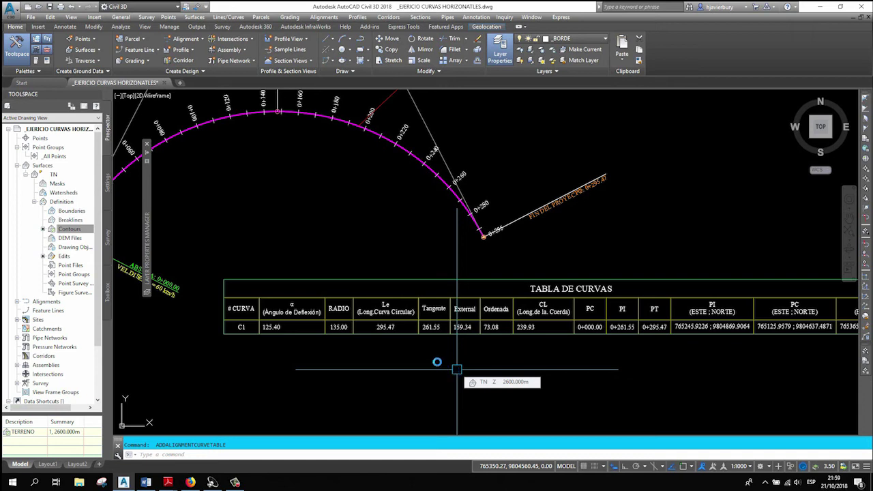
pyautogui.scroll(-4, 456, 369)
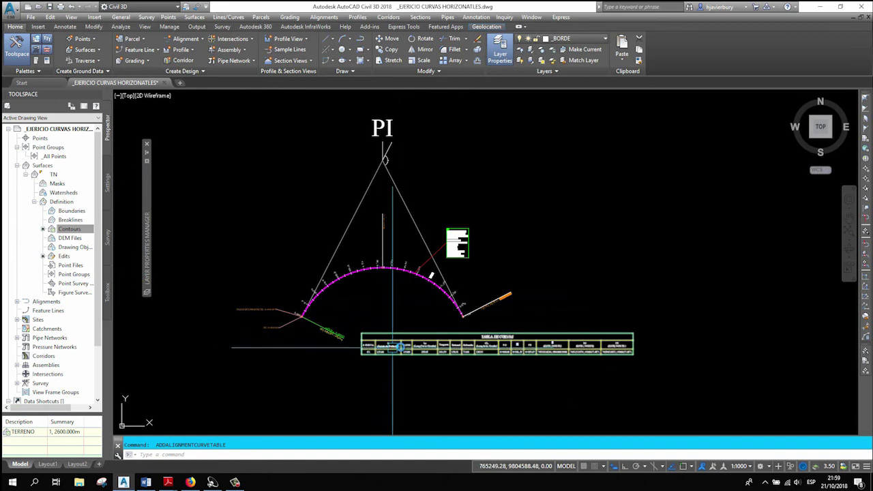
pyautogui.scroll(4, 423, 352)
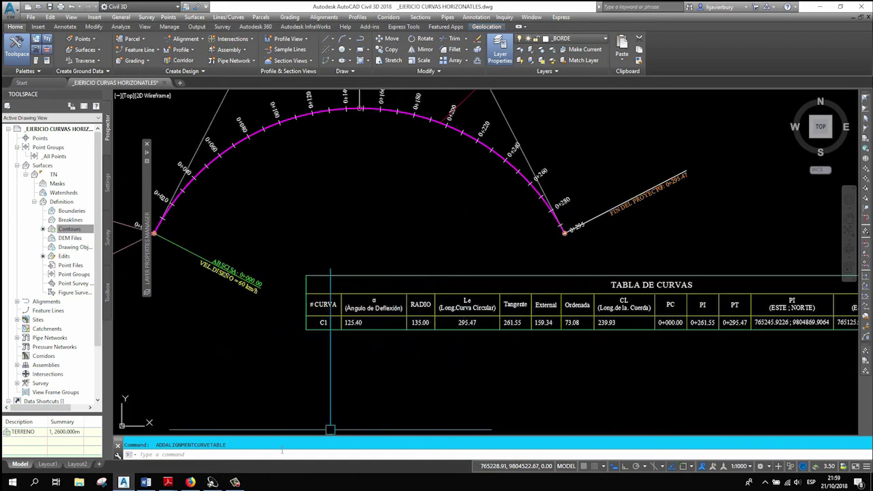
pyautogui.scroll(1, 329, 390)
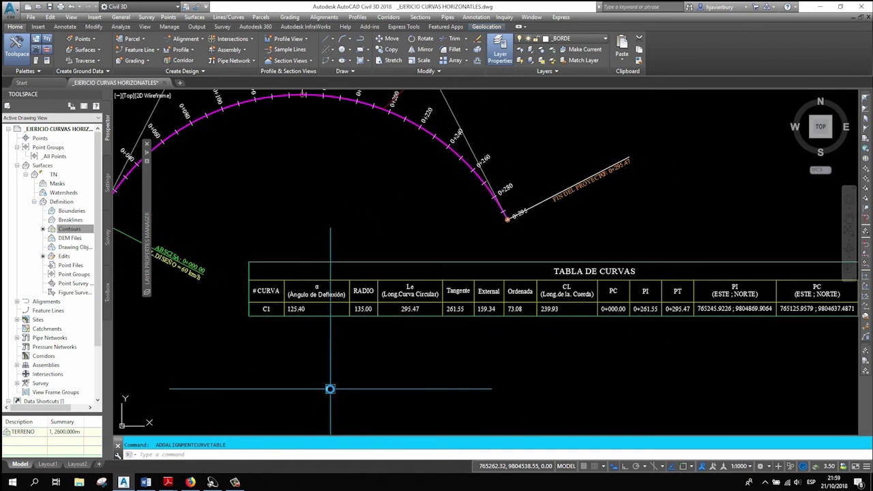
pyautogui.scroll(1, 322, 326)
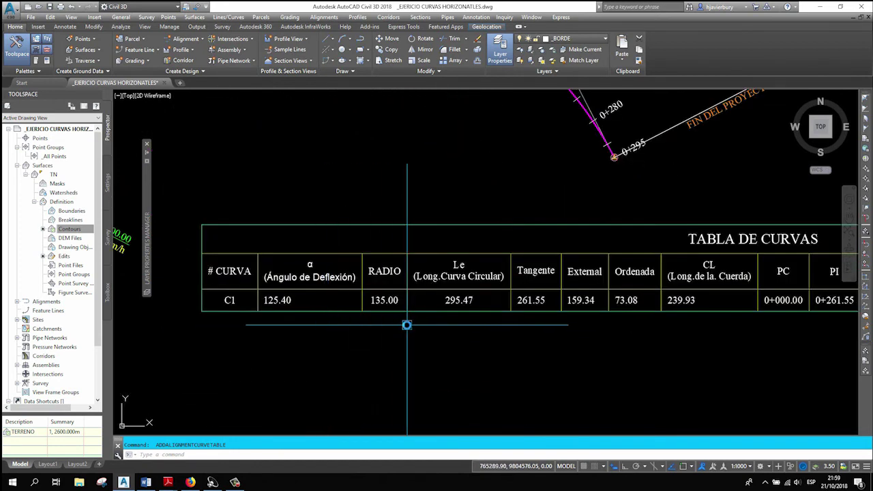
pyautogui.scroll(-3, 407, 324)
pyautogui.scroll(2, 407, 325)
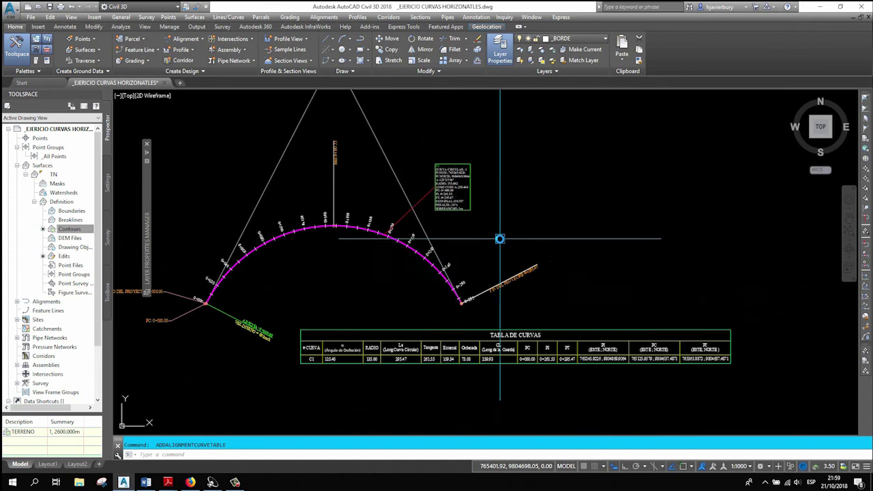
# - Open the curve data label's _CURVA style for editing and bring up the text contents of its CURVA component
pyautogui.scroll(1, 499, 239)
pyautogui.scroll(3, 460, 221)
pyautogui.click(409, 165)
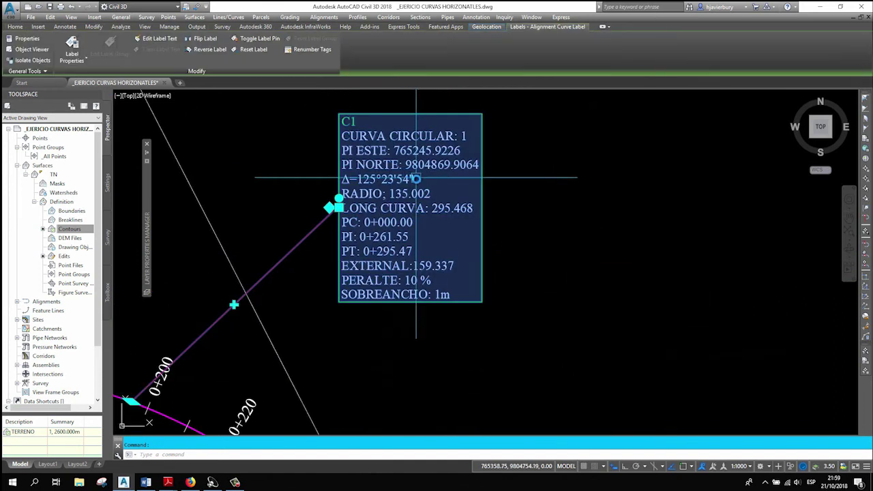
pyautogui.rightClick(402, 166)
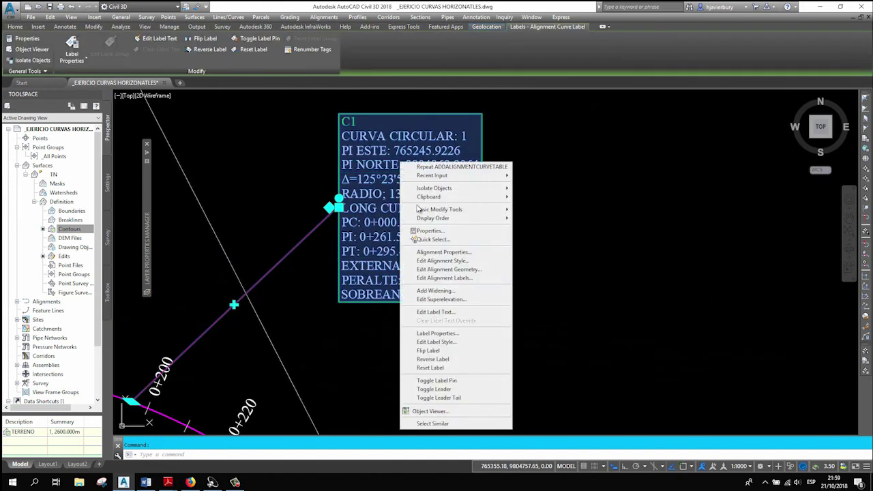
pyautogui.click(439, 342)
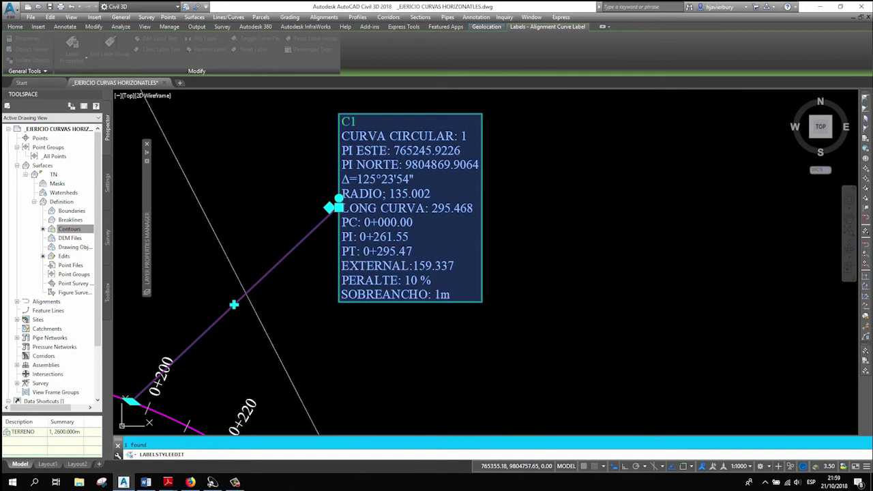
pyautogui.moveTo(659, 192); pyautogui.dragTo(456, 163)
pyautogui.click(461, 181)
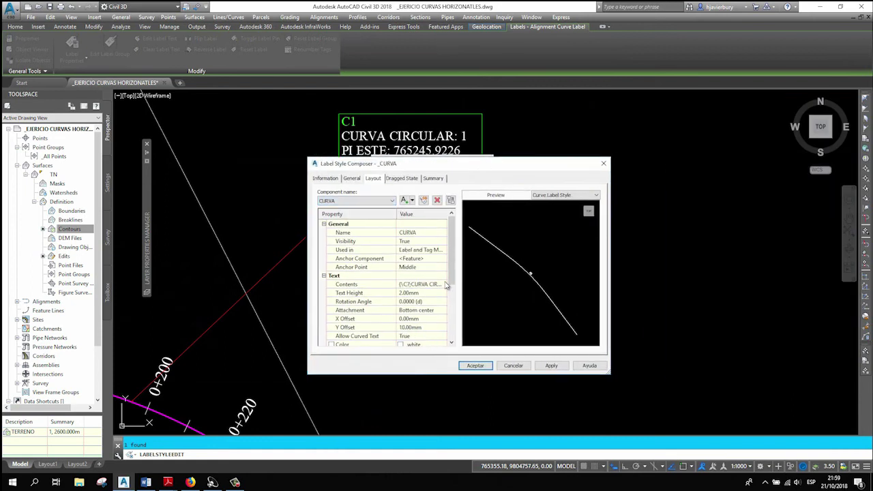
pyautogui.click(445, 284)
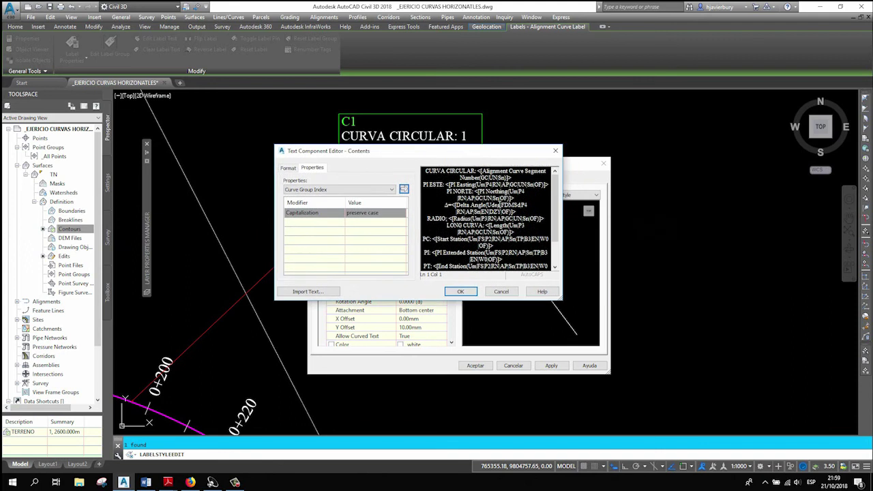
# - Change the label's Delta Angle field to decimal format with 0.01 precision and apply the updated _CURVA style
pyautogui.moveTo(518, 212); pyautogui.dragTo(431, 210)
pyautogui.click(379, 222)
pyautogui.click(379, 222)
pyautogui.click(371, 230)
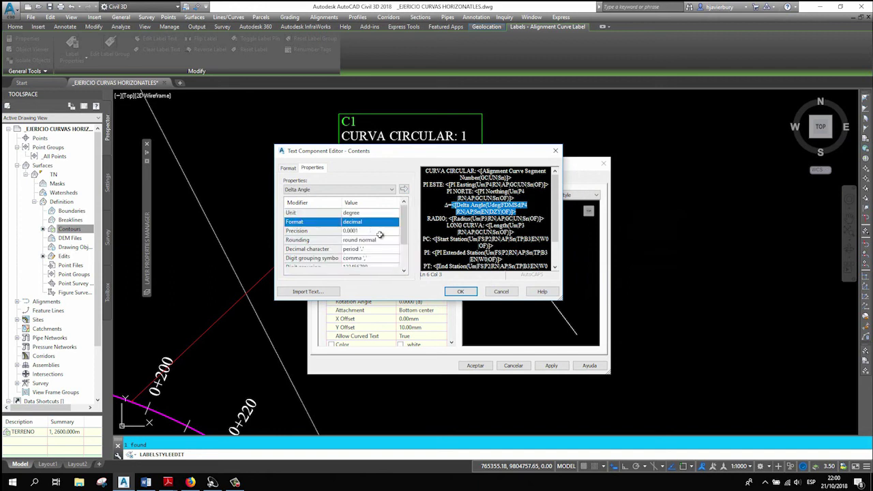
pyautogui.click(378, 234)
pyautogui.click(371, 232)
pyautogui.click(372, 252)
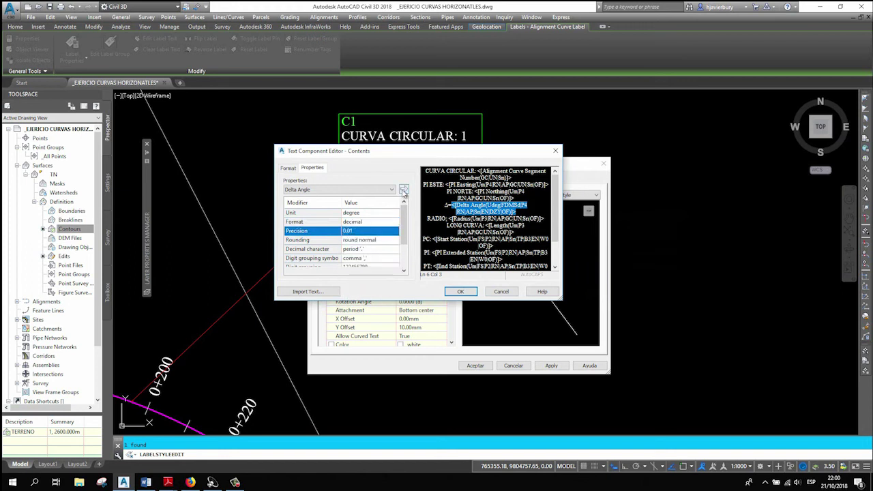
pyautogui.click(403, 189)
pyautogui.click(460, 292)
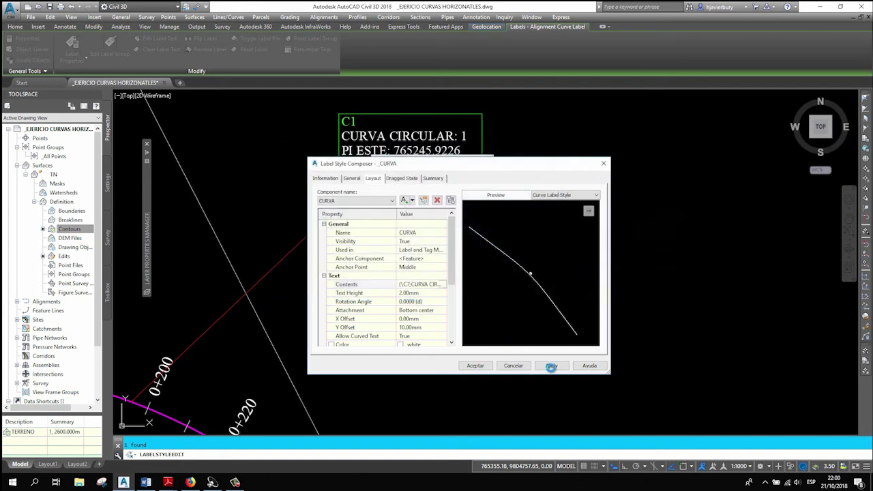
pyautogui.click(475, 365)
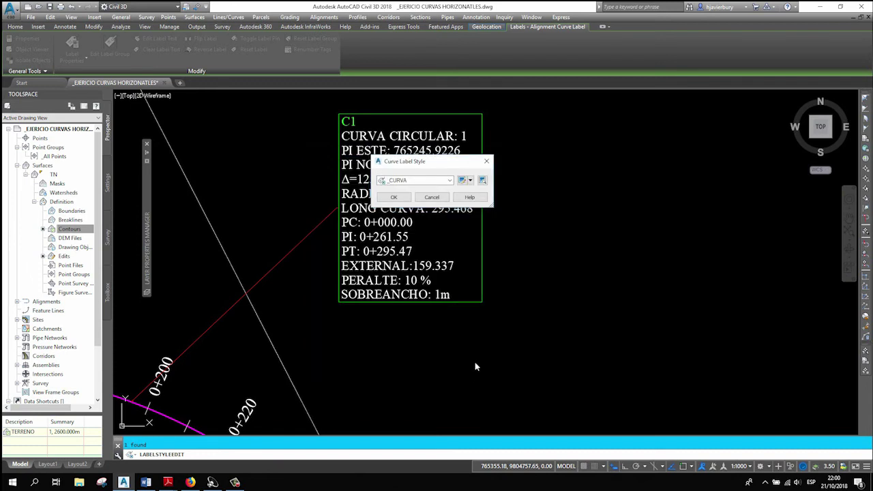
pyautogui.click(393, 197)
# - Read the curve label's deflection angle and compare it with the α value in DATOS EJERCICIO.pdf
pyautogui.scroll(4, 378, 180)
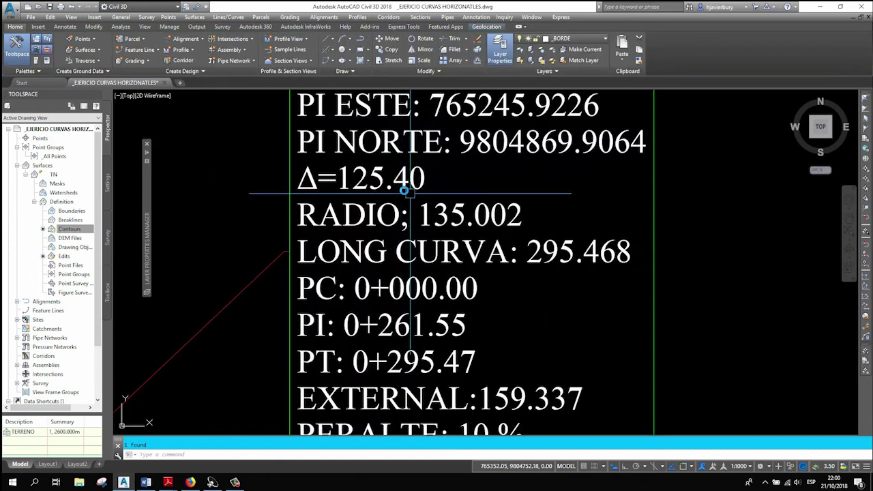
pyautogui.scroll(-5, 378, 180)
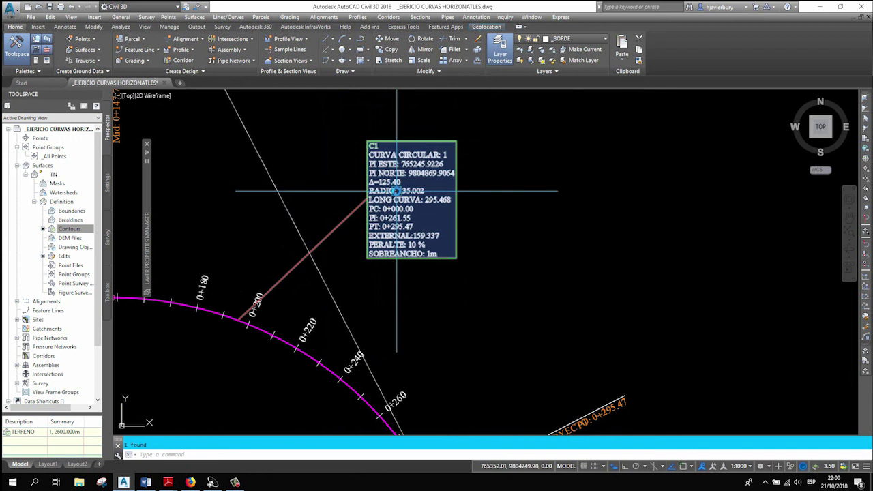
pyautogui.moveTo(168, 482)
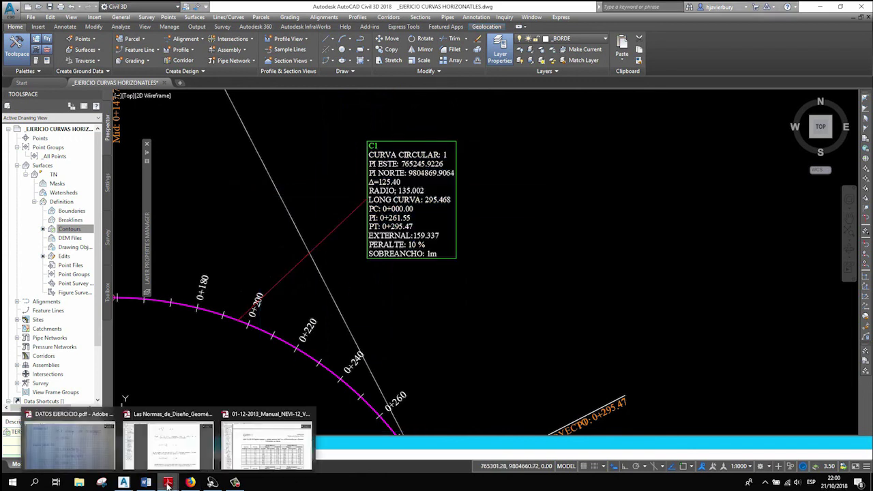
pyautogui.click(68, 440)
pyautogui.scroll(10, 443, 255)
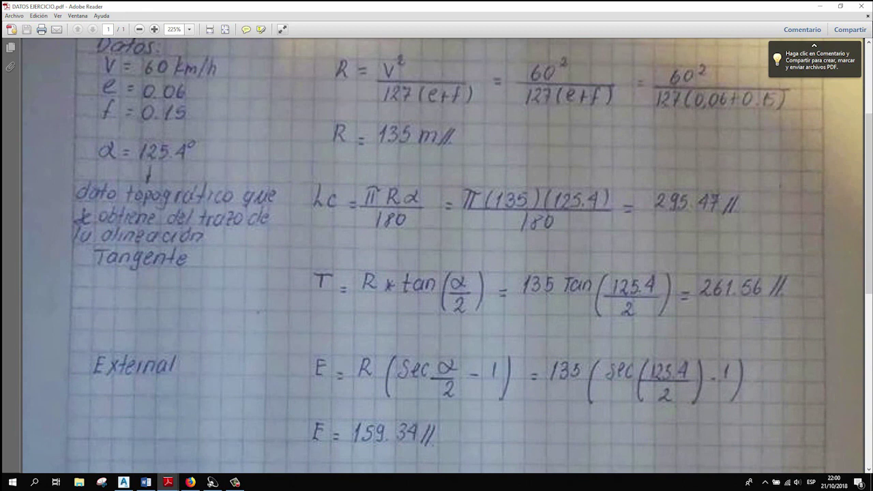
pyautogui.scroll(1, 176, 178)
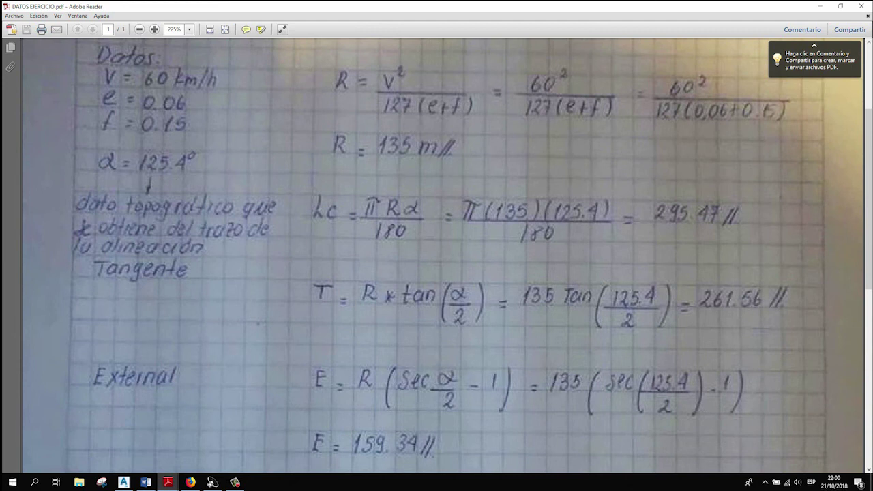
# - Return to AutoCAD Civil 3D and view the whole curve with its data label and curve table
pyautogui.click(824, 8)
pyautogui.scroll(-5, 500, 199)
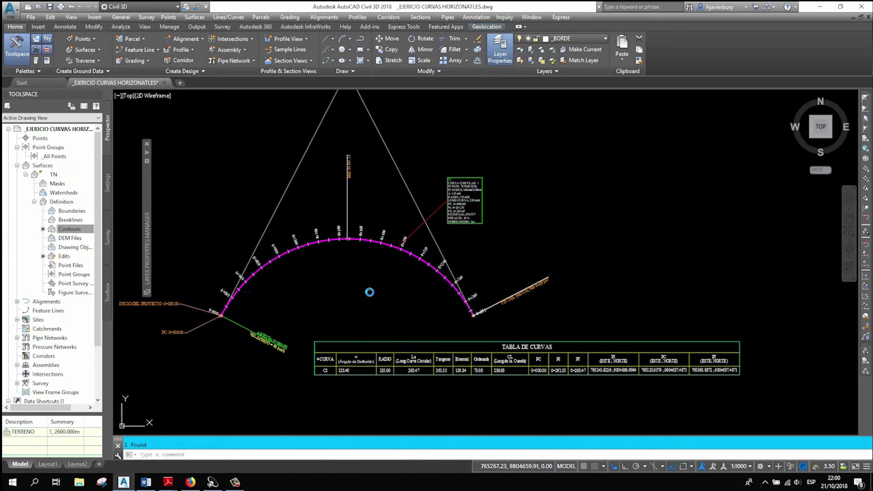
pyautogui.moveTo(369, 292); pyautogui.dragTo(395, 315, button='middle')
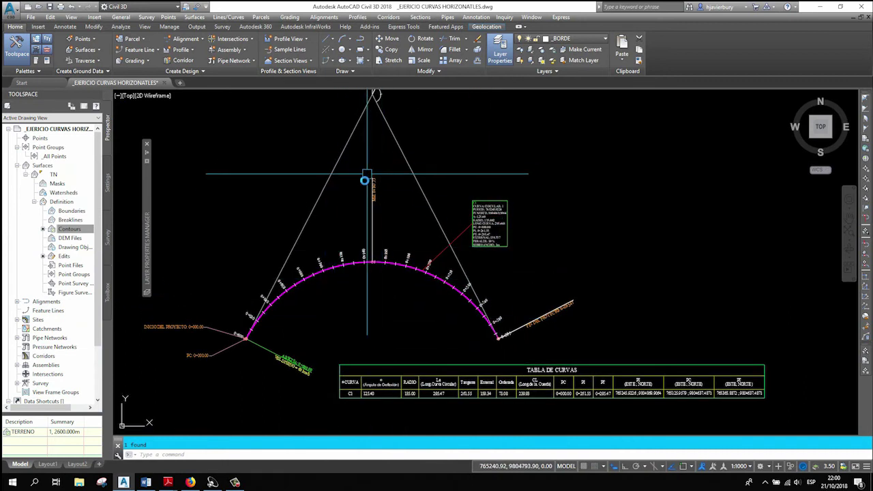
# - Examine the angular dimension where the two tangents meet and the curve's data label
pyautogui.scroll(5, 365, 156)
pyautogui.scroll(3, 429, 150)
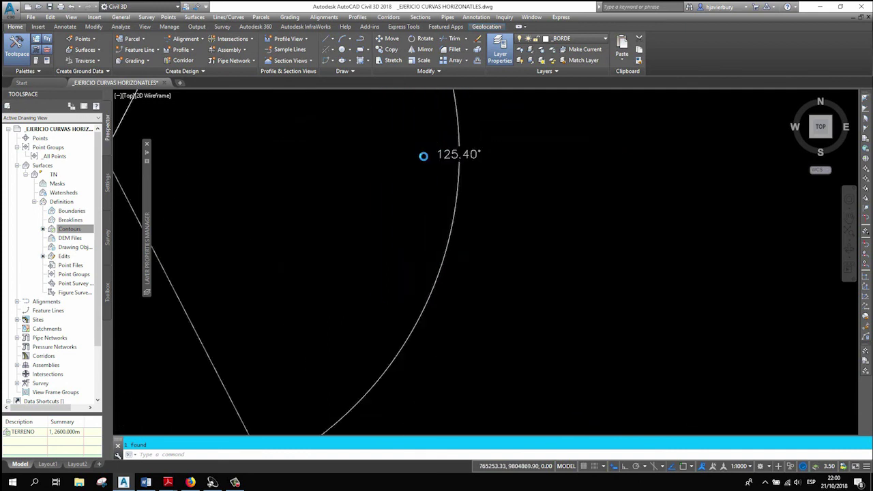
pyautogui.scroll(-8, 424, 156)
pyautogui.moveTo(460, 298); pyautogui.dragTo(430, 207, button='middle')
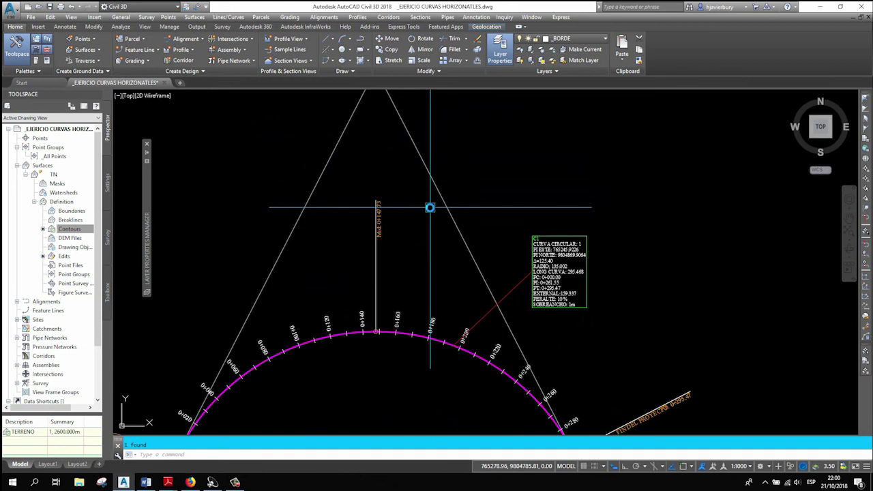
pyautogui.scroll(-4, 425, 243)
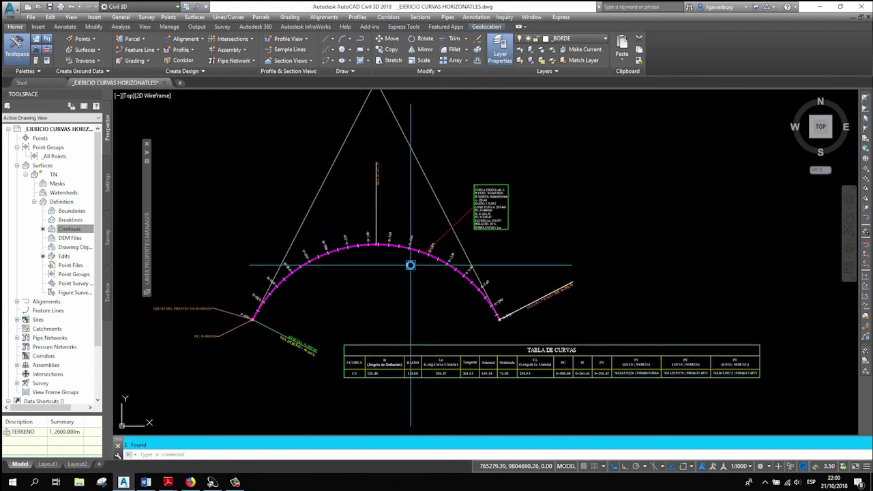
# - Switch to Adobe Reader and review the calculations in DATOS EJERCICIO.pdf and the long chord (CL) formula in Las Normas_de_Diseño_Geométrico-2003.pdf
pyautogui.moveTo(168, 482)
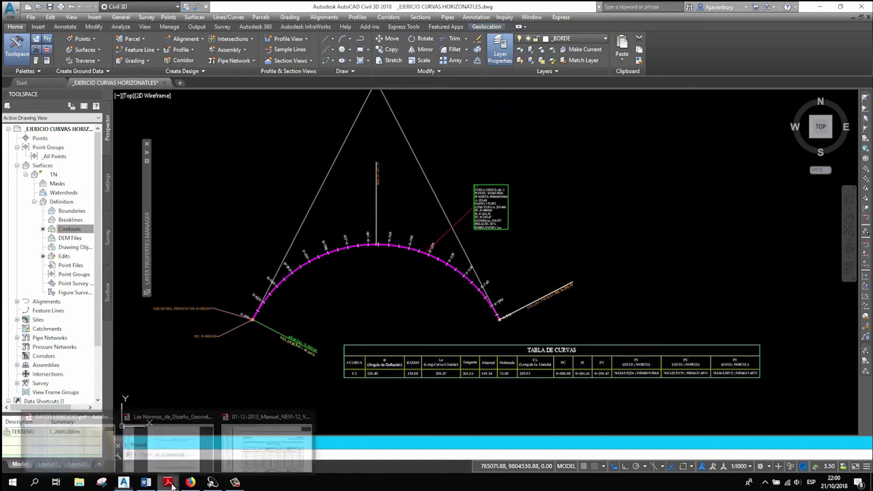
pyautogui.click(69, 444)
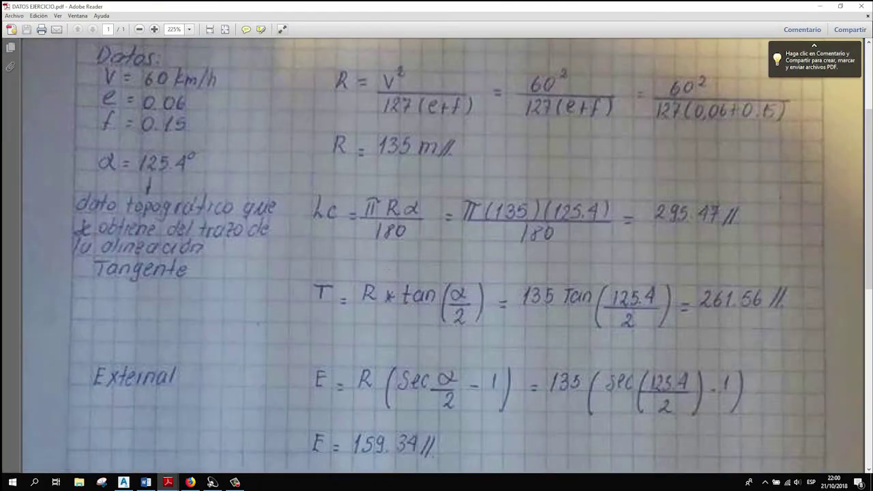
pyautogui.moveTo(168, 482)
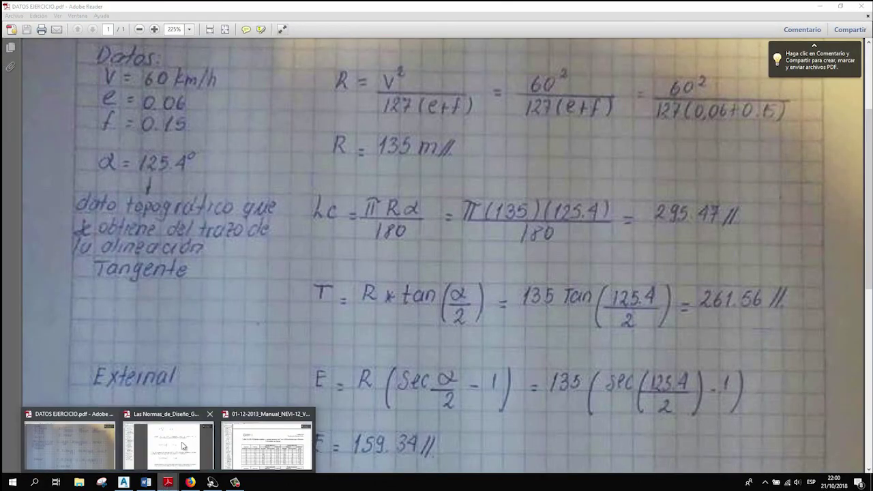
pyautogui.click(178, 447)
pyautogui.scroll(5, 323, 310)
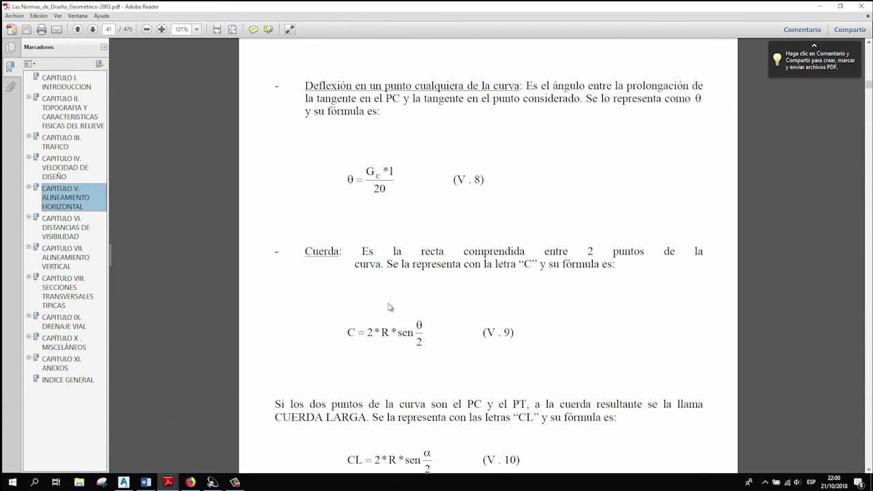
pyautogui.scroll(-5, 387, 302)
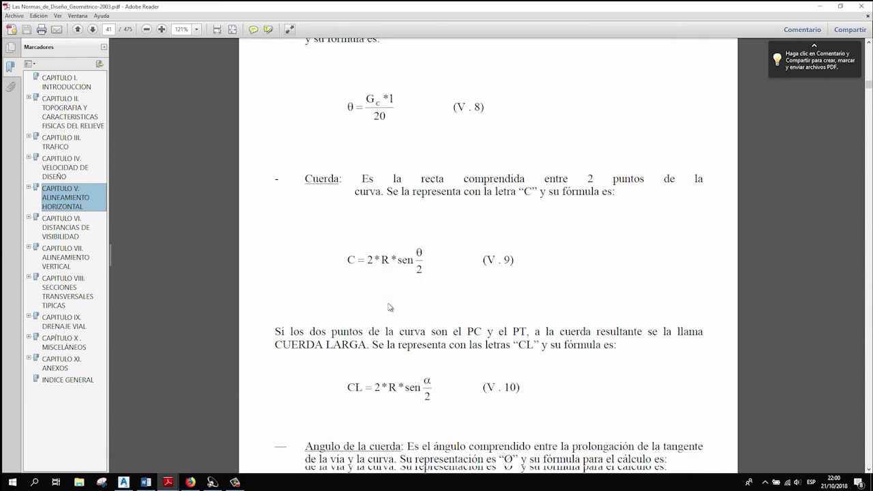
pyautogui.scroll(-3, 387, 302)
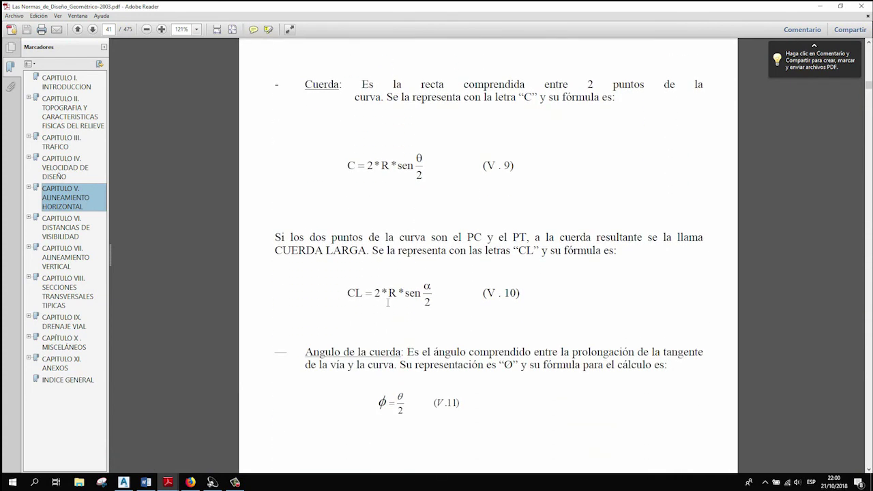
pyautogui.click(167, 482)
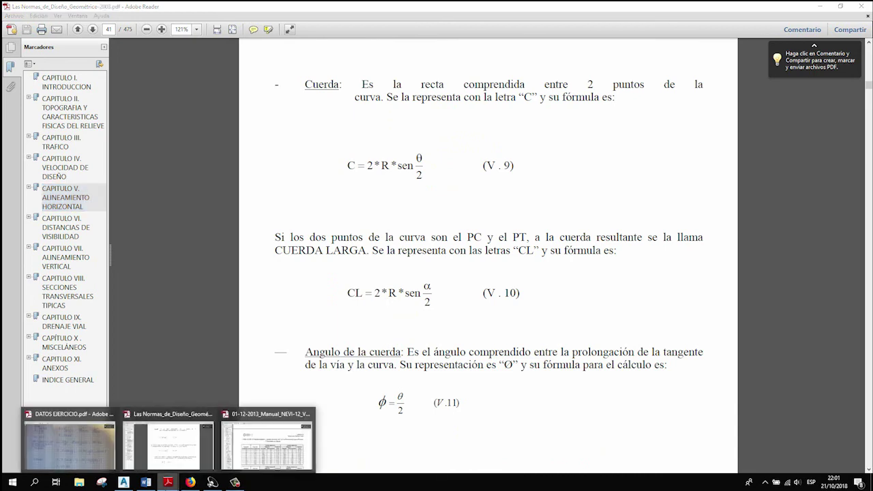
# - Return to AutoCAD Civil 3D and read the curve element values in TABLA DE CURVAS
pyautogui.click(123, 482)
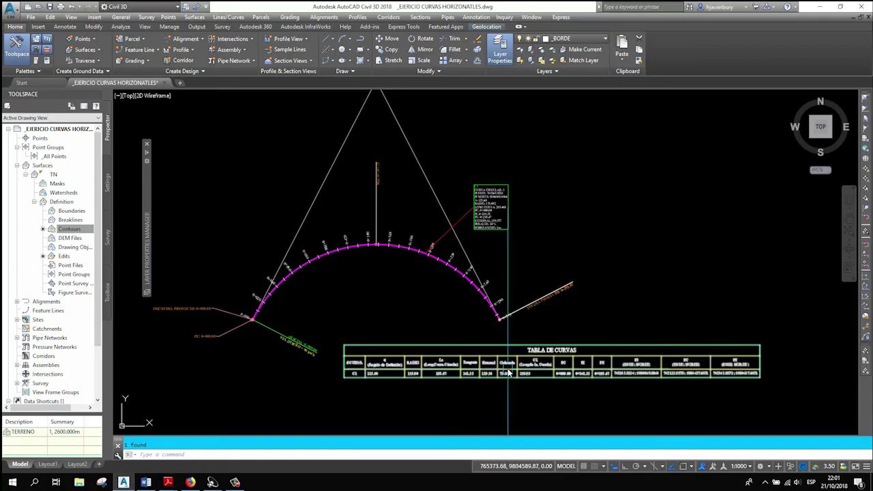
pyautogui.scroll(2, 423, 351)
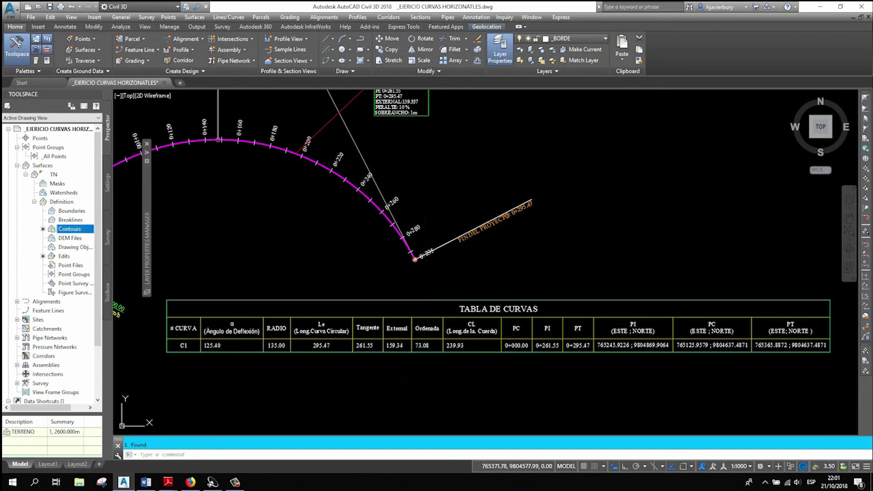
pyautogui.moveTo(295, 369); pyautogui.dragTo(332, 345, button='middle')
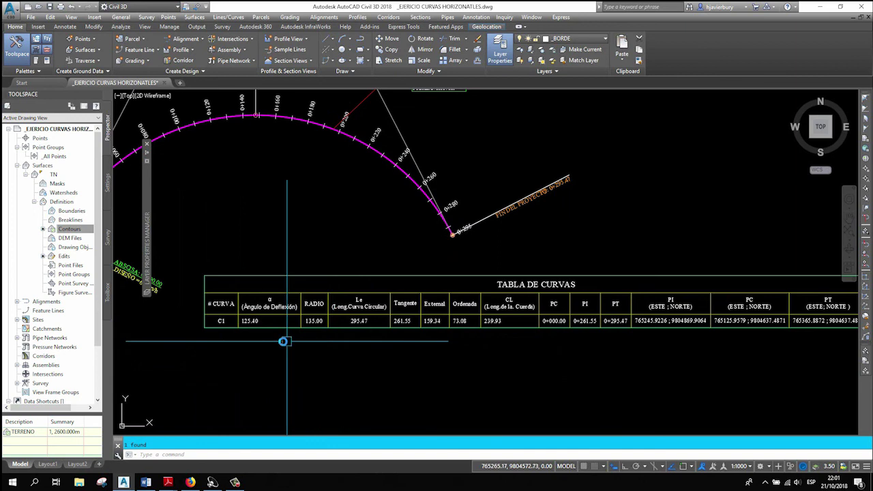
# - Open the curve table's TABLA DE CURVAS style, enlarge its window to review all data columns, and close it with the style applied
pyautogui.scroll(-2, 283, 340)
pyautogui.click(388, 343)
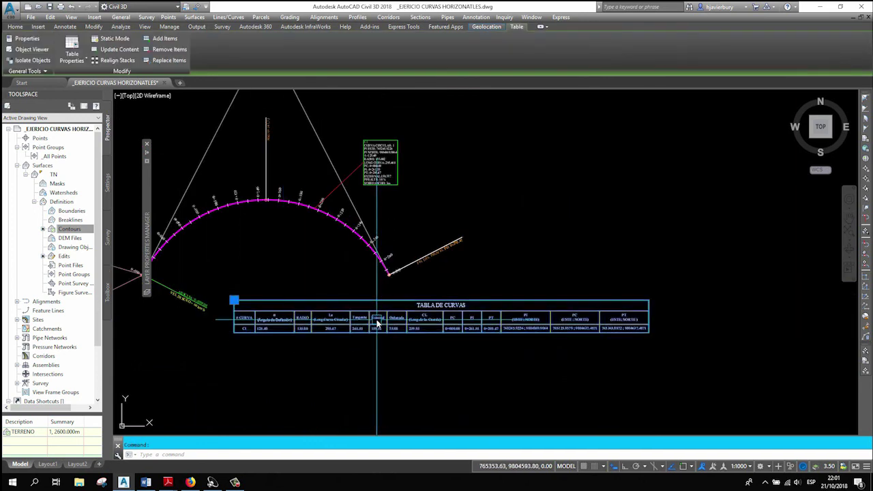
pyautogui.rightClick(377, 322)
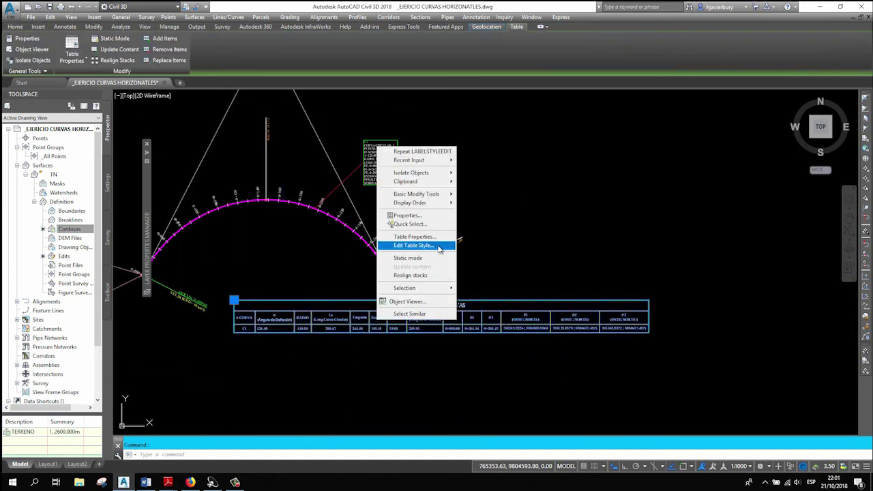
pyautogui.click(420, 247)
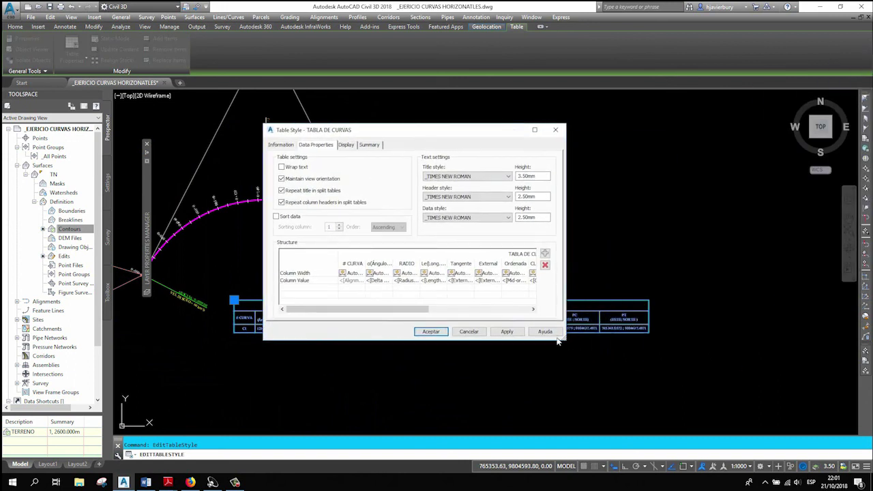
pyautogui.moveTo(564, 339); pyautogui.dragTo(781, 353)
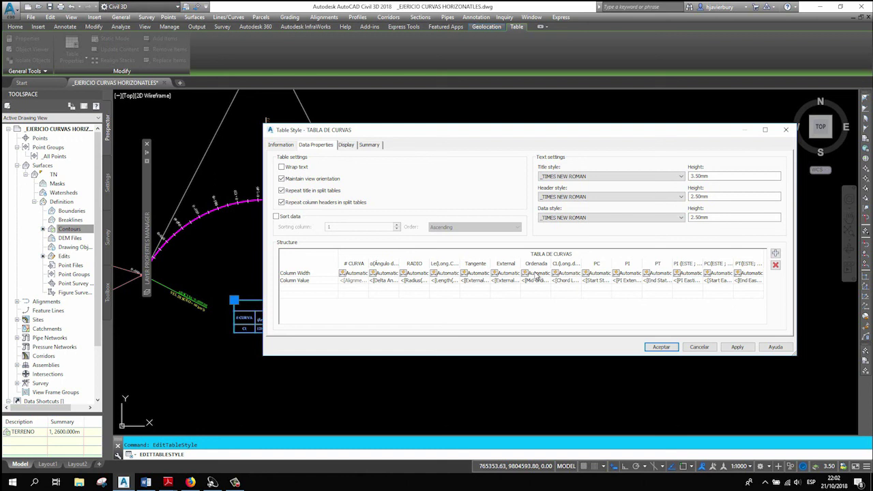
pyautogui.click(737, 347)
pyautogui.click(698, 347)
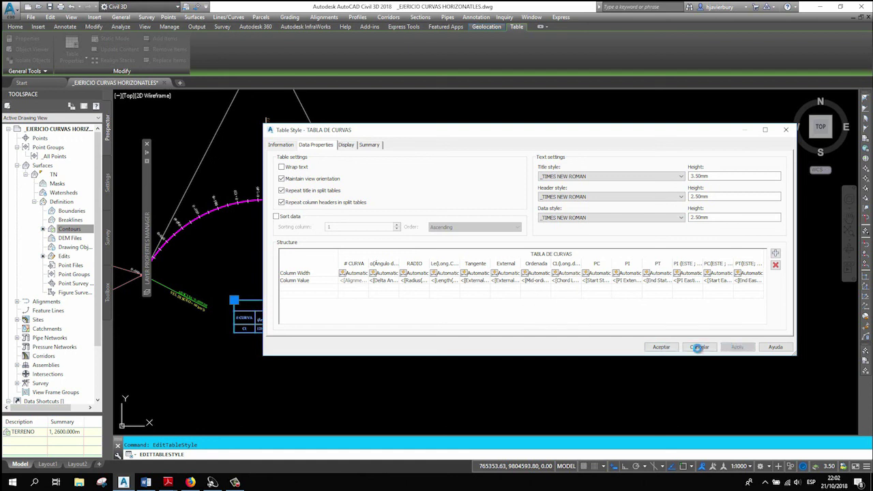
pyautogui.click(661, 347)
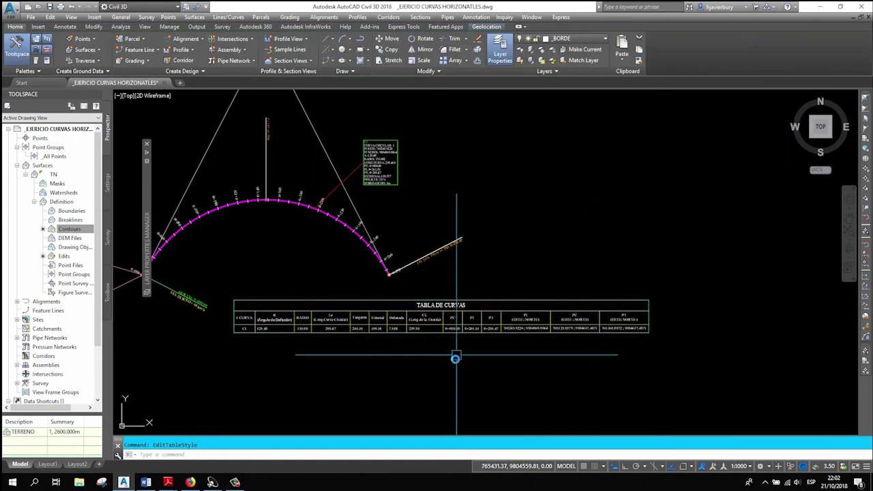
pyautogui.moveTo(455, 358); pyautogui.dragTo(510, 350, button='middle')
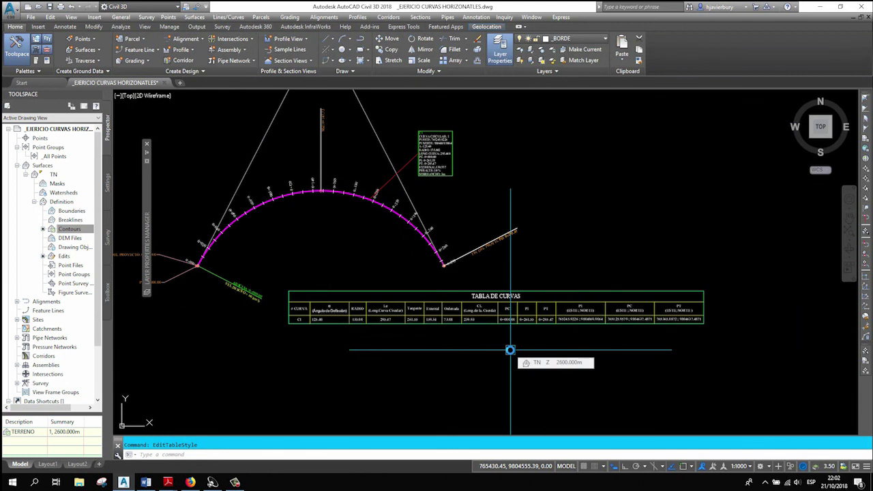